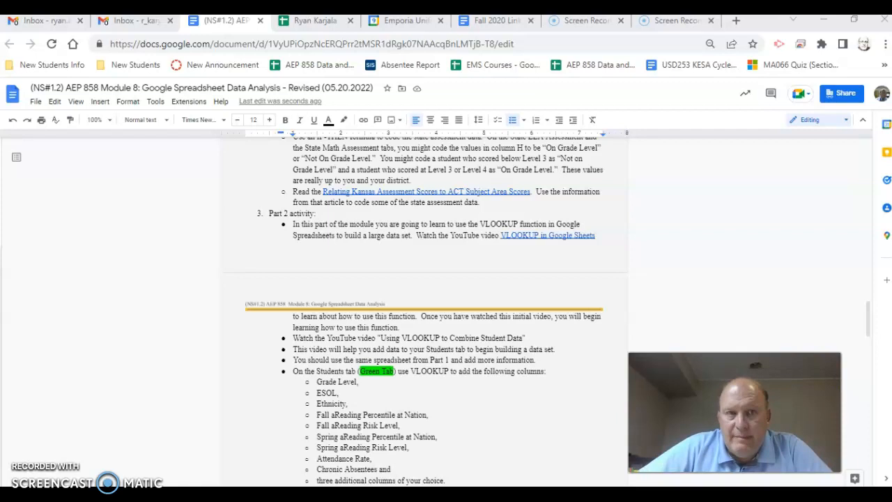
Step: Switch to the AEP 858 data set spreadsheet and fill the Attendance Rate sheet's Student Number column with green
{"action": "left_click", "coordinate": [307, 22]}
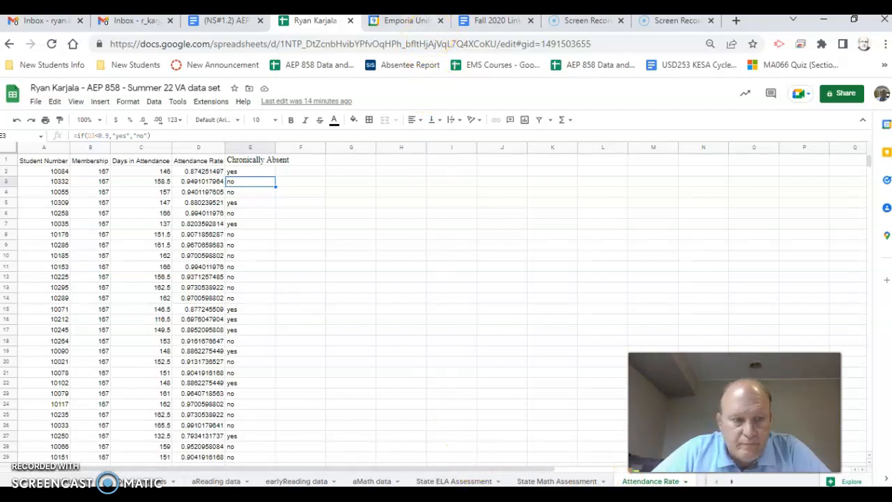
{"action": "left_click", "coordinate": [72, 481]}
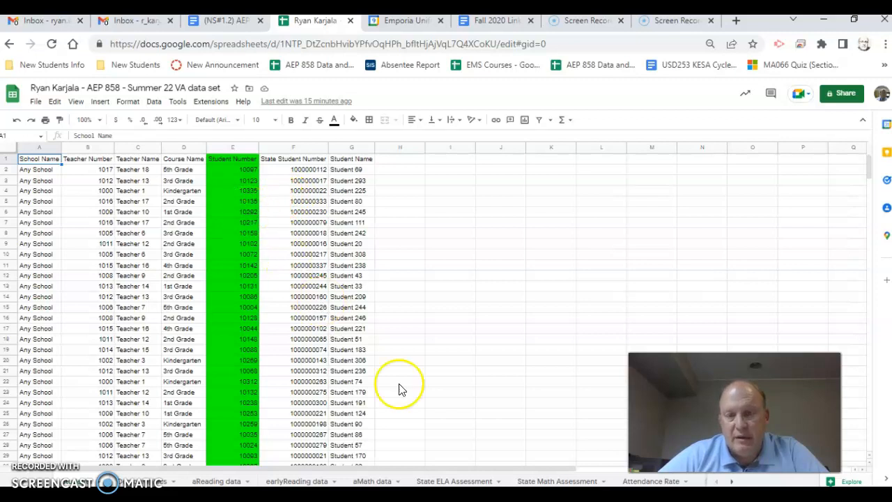
{"action": "left_click", "coordinate": [650, 481]}
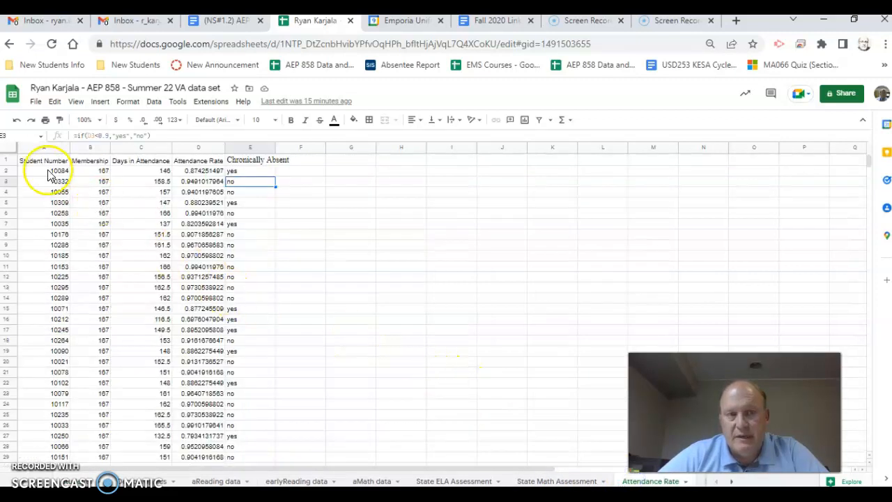
{"action": "left_click", "coordinate": [35, 146]}
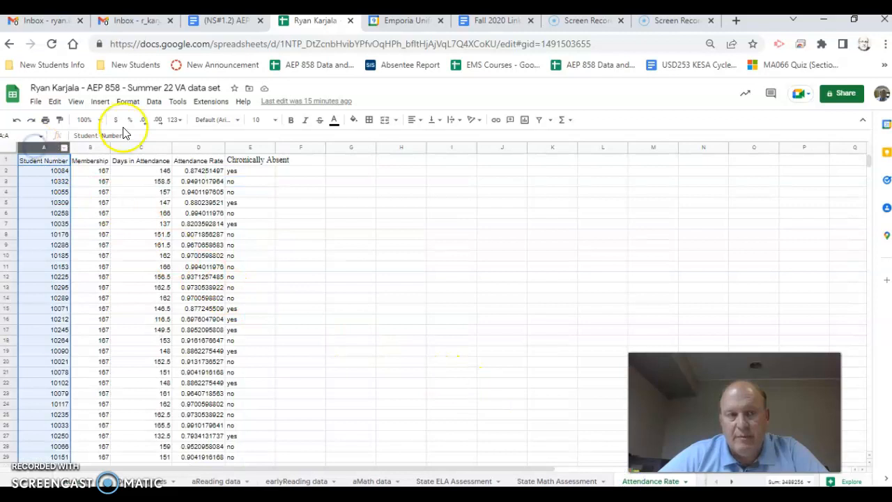
{"action": "left_click", "coordinate": [353, 120]}
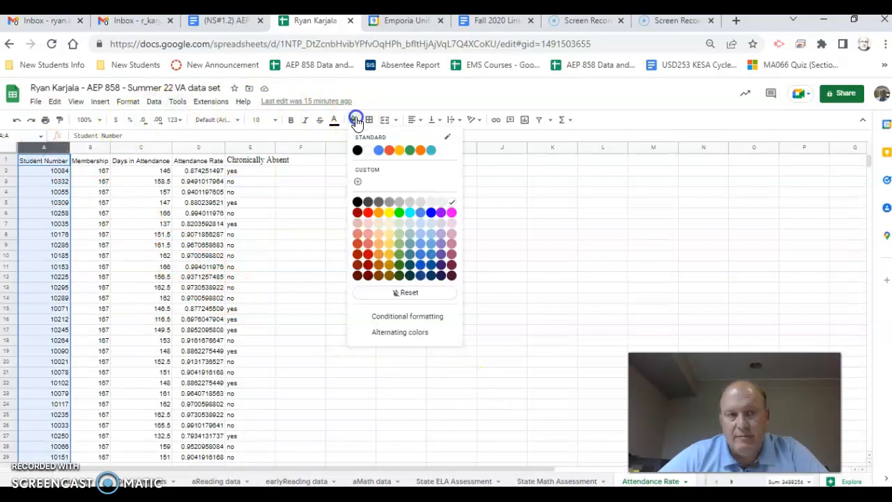
{"action": "left_click", "coordinate": [399, 213]}
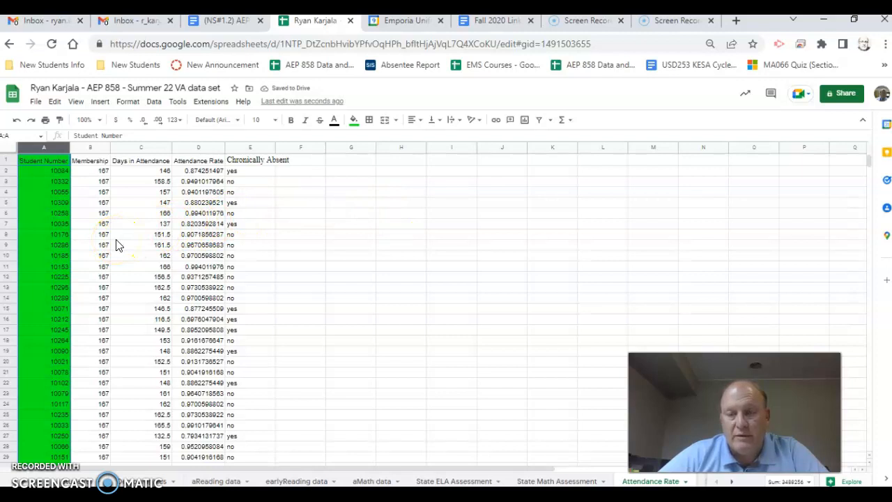
Step: On the State Math Assessment sheet, widen the State Student Number column to fit its header and fill it with cyan
{"action": "left_click", "coordinate": [546, 480]}
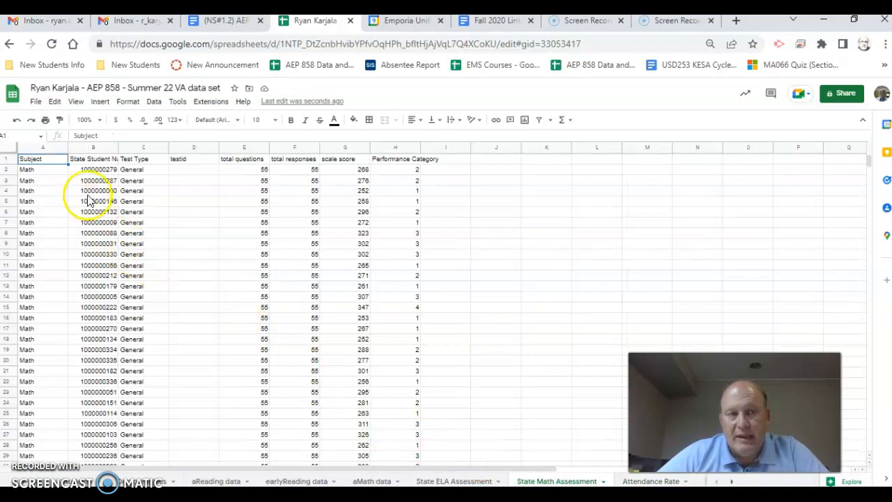
{"action": "left_click_drag", "start_coordinate": [118, 147], "coordinate": [149, 147]}
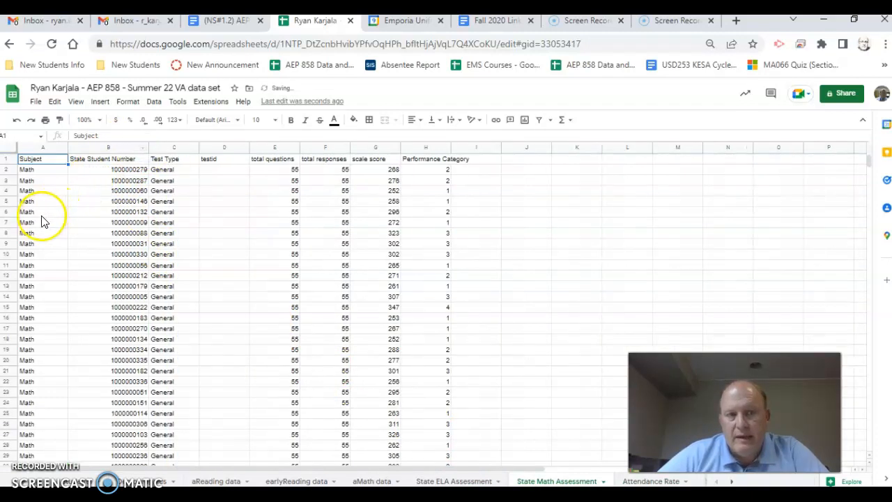
{"action": "left_click", "coordinate": [90, 147]}
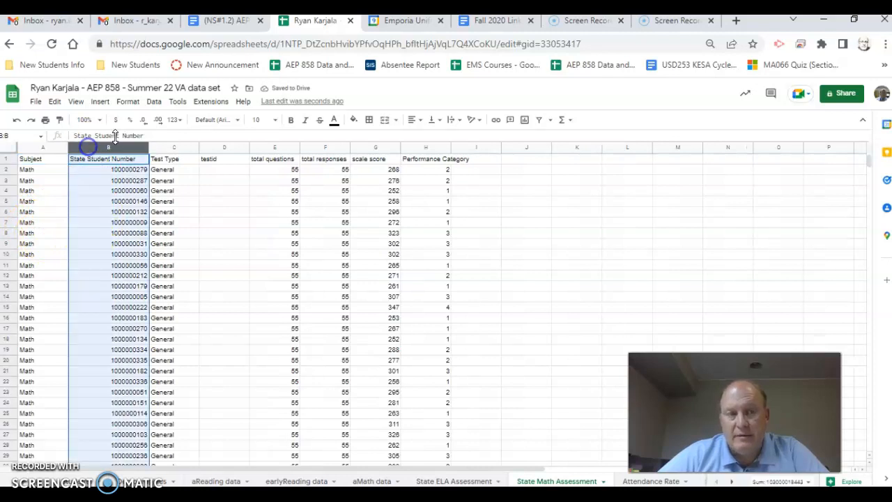
{"action": "left_click", "coordinate": [353, 119]}
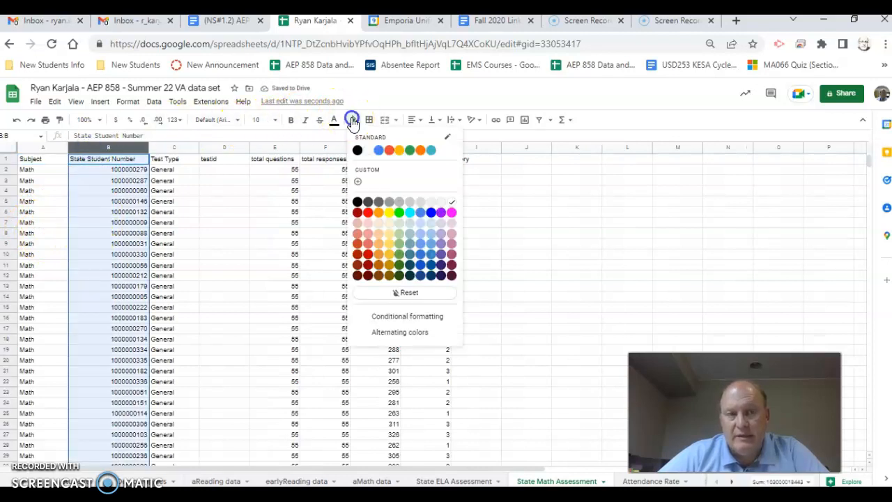
{"action": "left_click", "coordinate": [413, 212]}
Step: Fill the State Student Number column on the Students sheet with cyan
{"action": "left_click", "coordinate": [78, 480]}
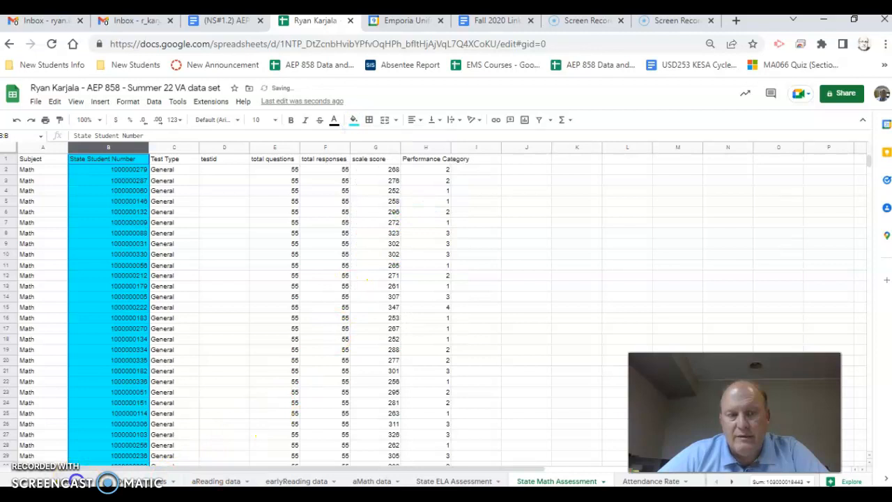
{"action": "left_click", "coordinate": [287, 147]}
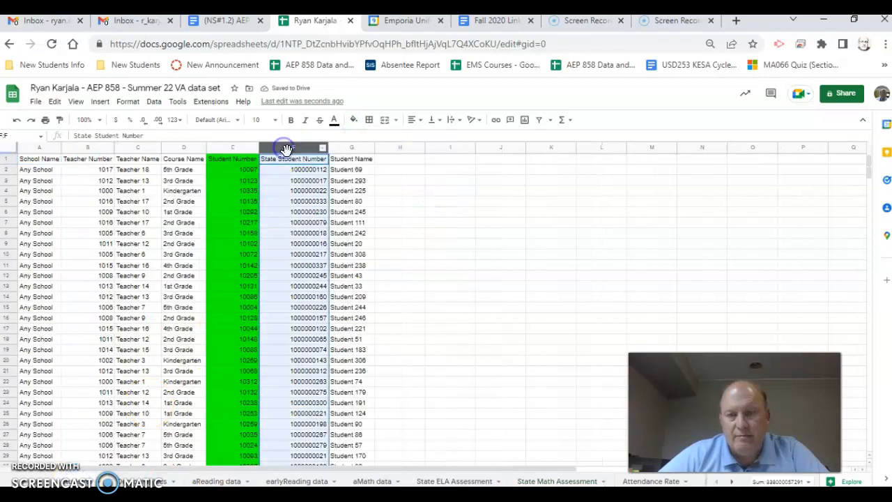
{"action": "left_click", "coordinate": [353, 120]}
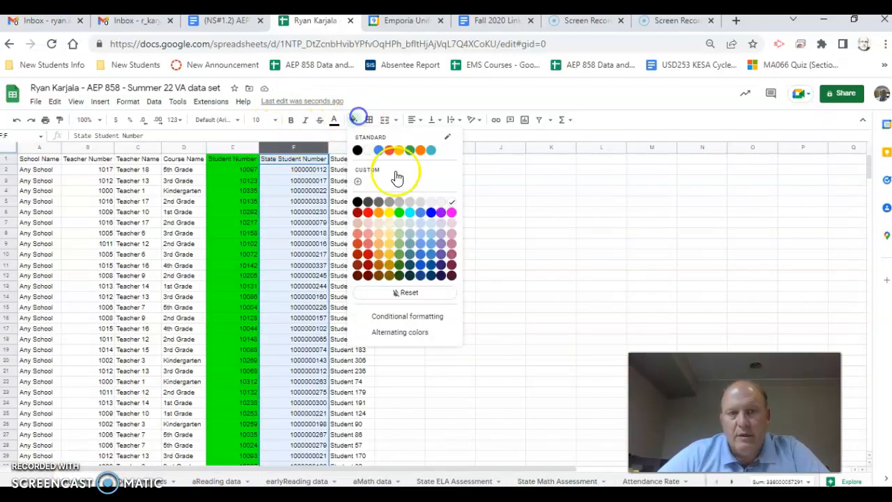
{"action": "left_click", "coordinate": [409, 212]}
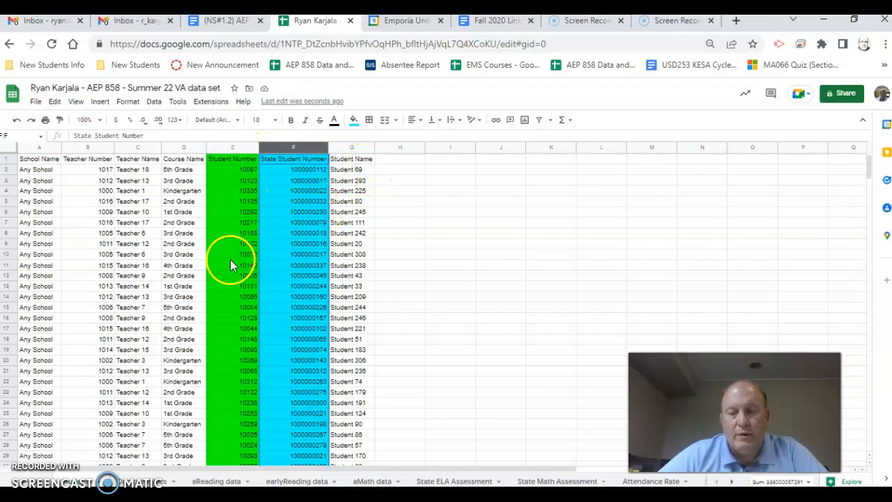
Step: Switch to the Module 8 document and read the Part 2 list of columns to add with VLOOKUP
{"action": "left_click", "coordinate": [478, 25]}
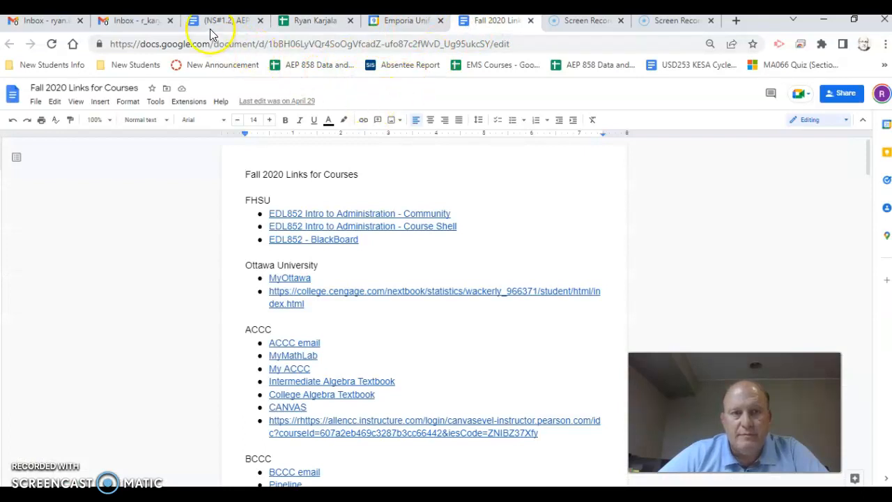
{"action": "left_click", "coordinate": [214, 22]}
{"action": "scroll", "coordinate": [421, 418], "scroll_direction": "down", "scroll_amount": 3}
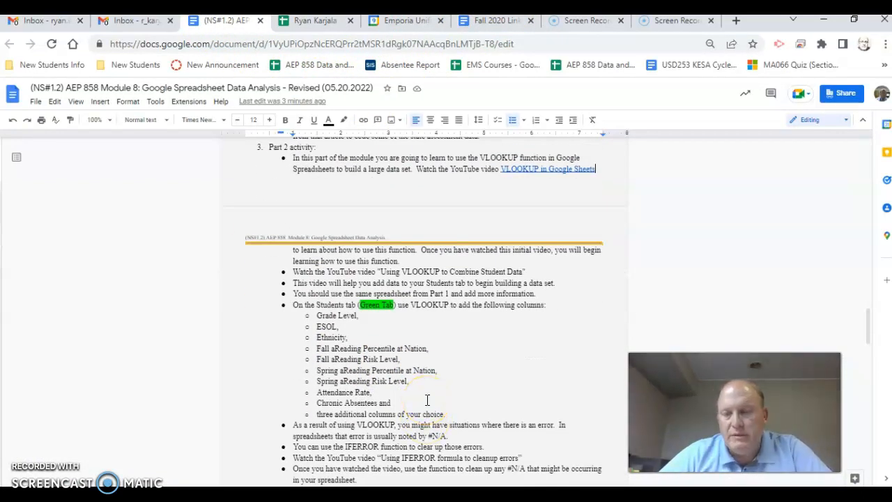
{"action": "left_click", "coordinate": [435, 369]}
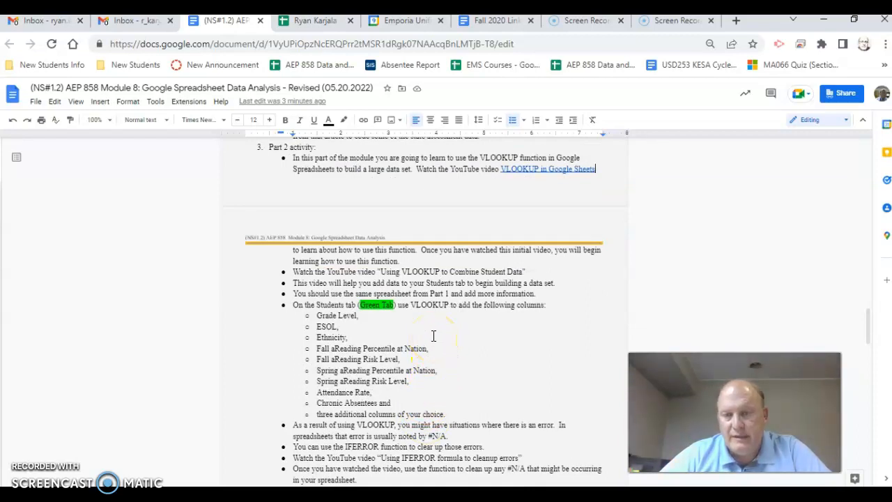
{"action": "scroll", "coordinate": [408, 307], "scroll_direction": "down", "scroll_amount": 2}
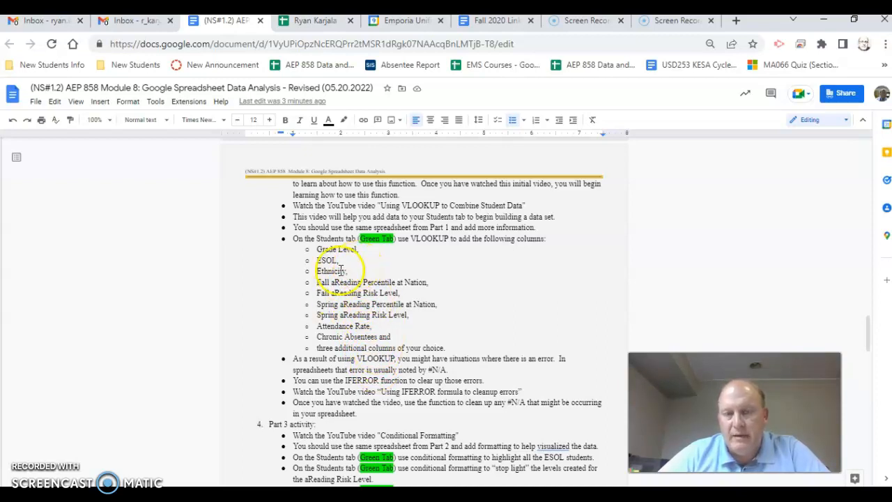
Step: Return to the data set spreadsheet and count the columns from Student Number to Grade on the Demographics sheet
{"action": "left_click", "coordinate": [295, 24]}
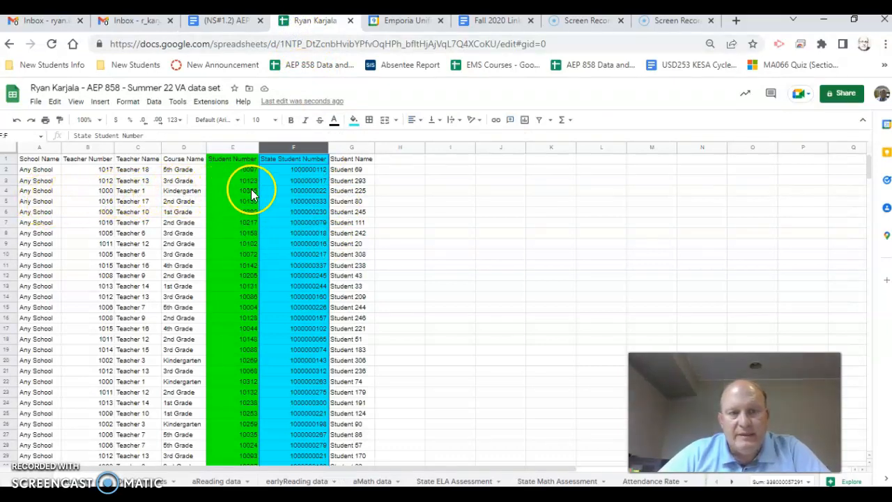
{"action": "left_click", "coordinate": [155, 481]}
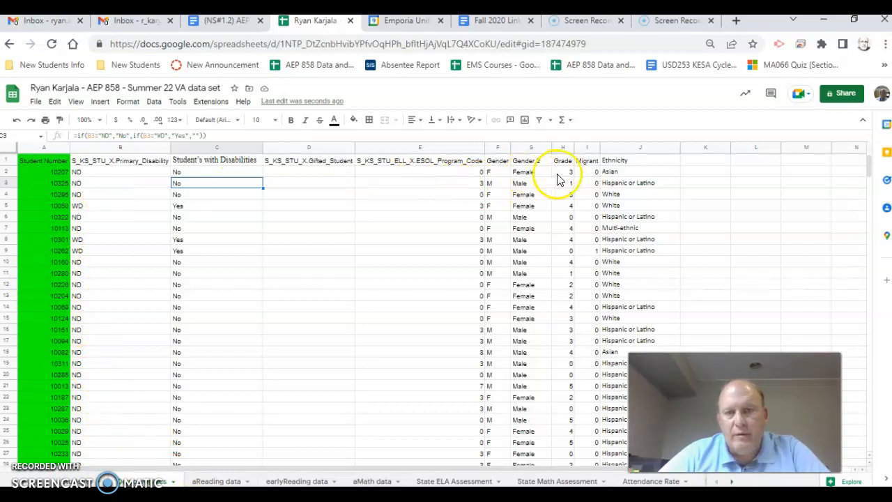
{"action": "left_click", "coordinate": [35, 171]}
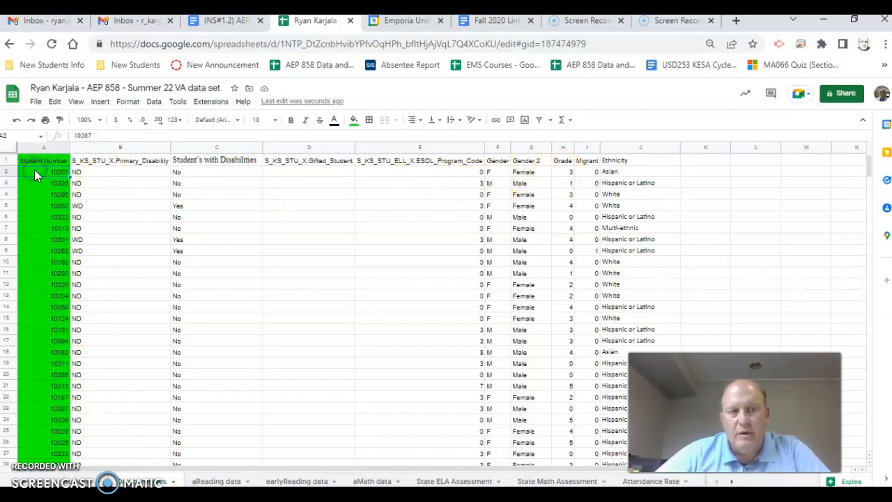
{"action": "key", "text": "Right"}
{"action": "key", "text": "Right"}
{"action": "key", "text": "Right"}
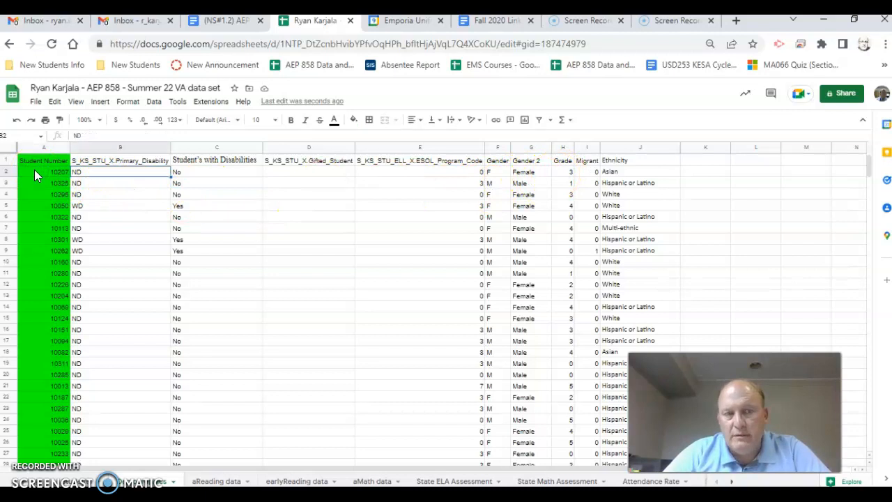
{"action": "key", "text": "Right"}
{"action": "key", "text": "Right"}
{"action": "key", "text": "Right"}
{"action": "key", "text": "Right"}
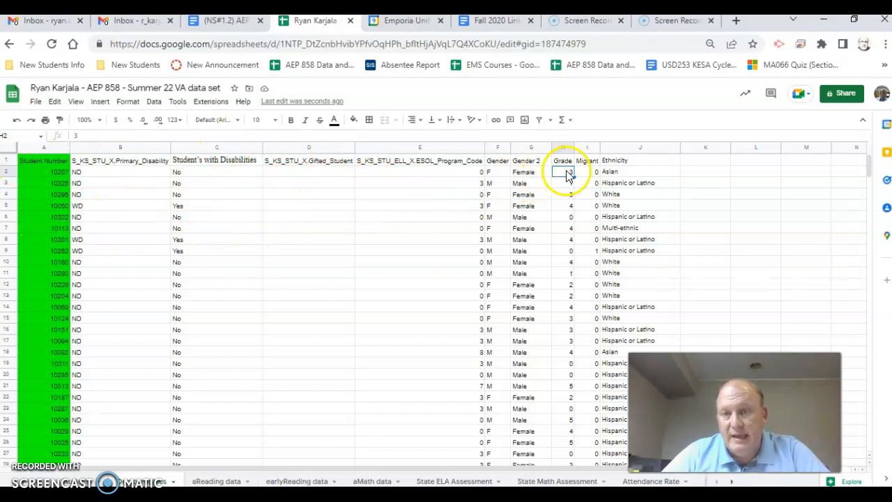
Step: Add the header Grade in cell H1 of the Students sheet
{"action": "left_click", "coordinate": [85, 481]}
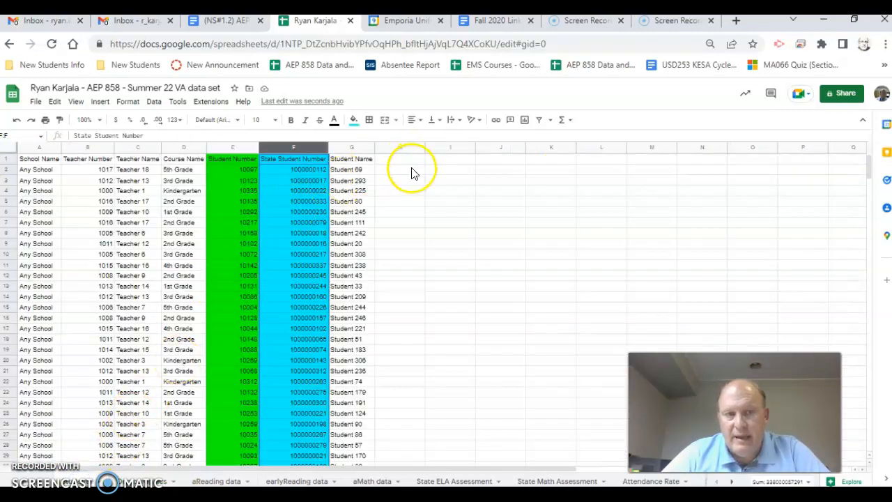
{"action": "left_click", "coordinate": [409, 162]}
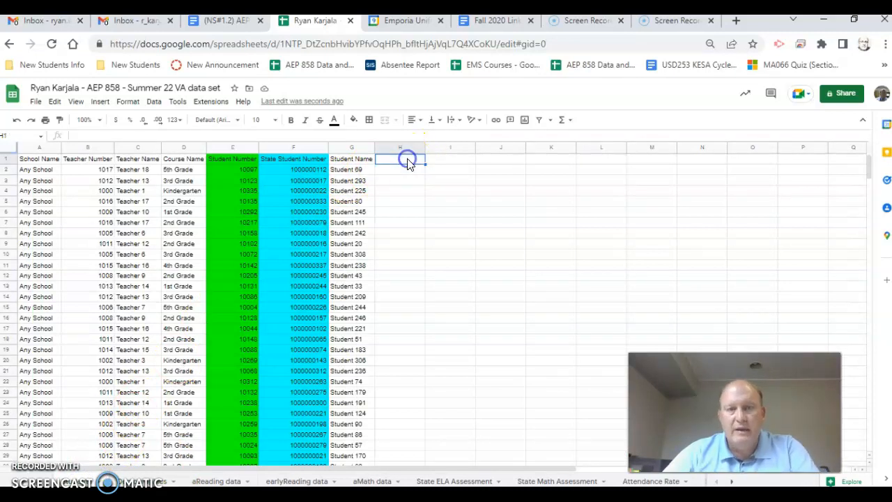
{"action": "type", "text": "Grade"}
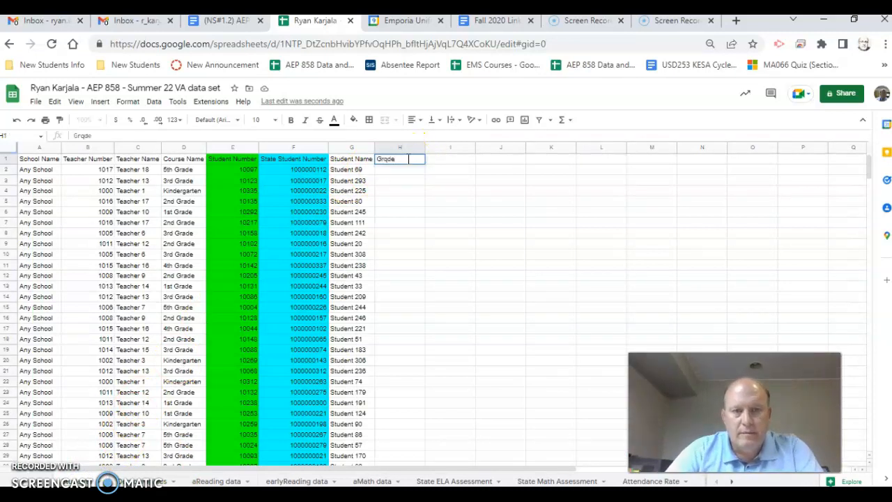
{"action": "key", "text": "Return"}
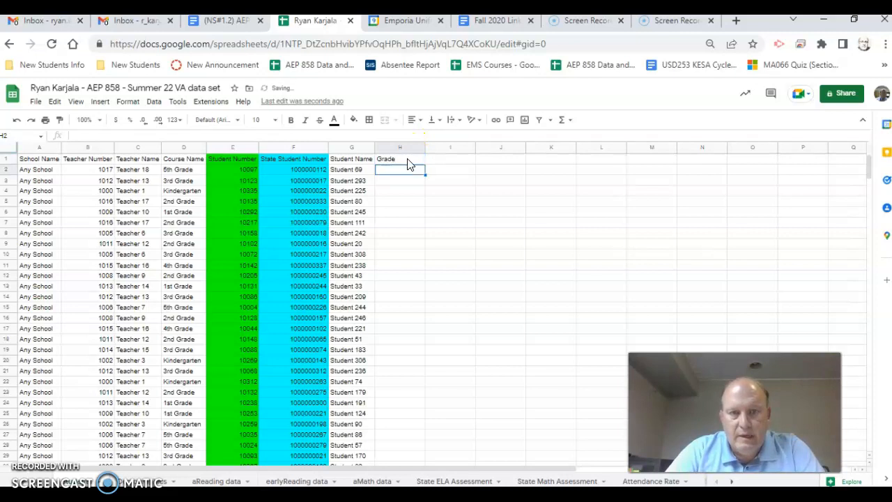
Step: Start a VLOOKUP formula in H2 of the Students sheet with search key E2 and range Demographics!A2:H339
{"action": "type", "text": "="}
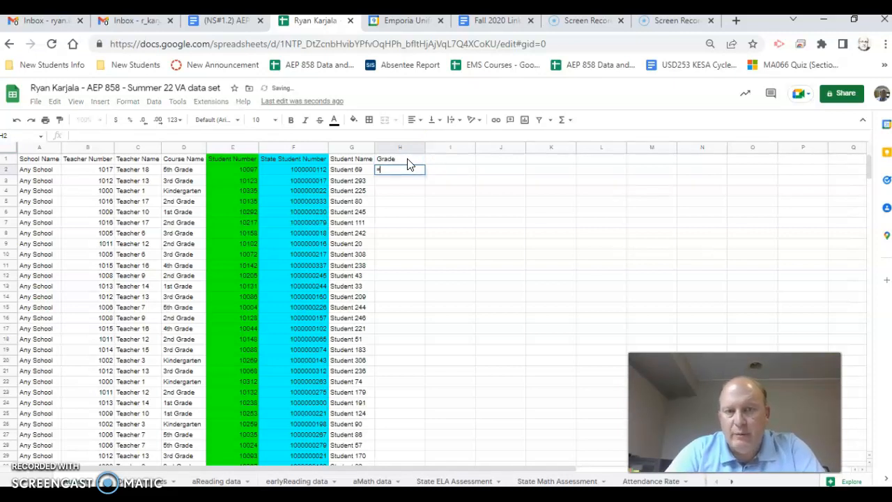
{"action": "type", "text": "VLOOKUP("}
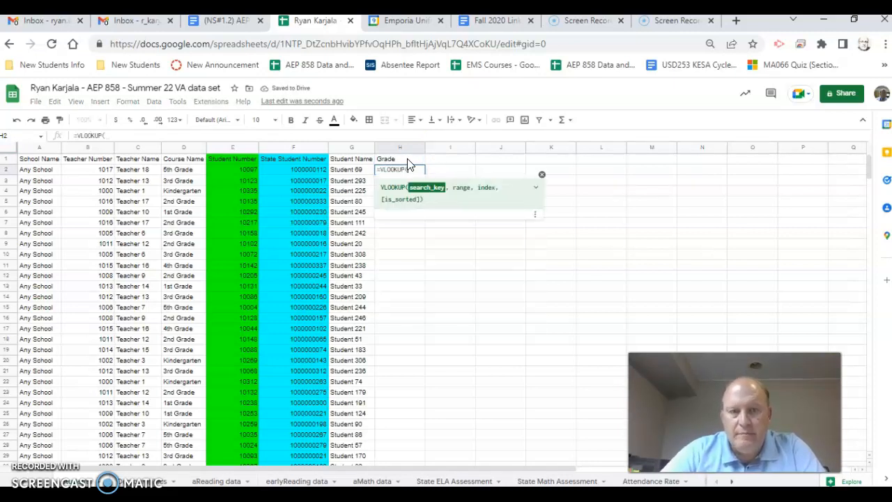
{"action": "left_click", "coordinate": [237, 171]}
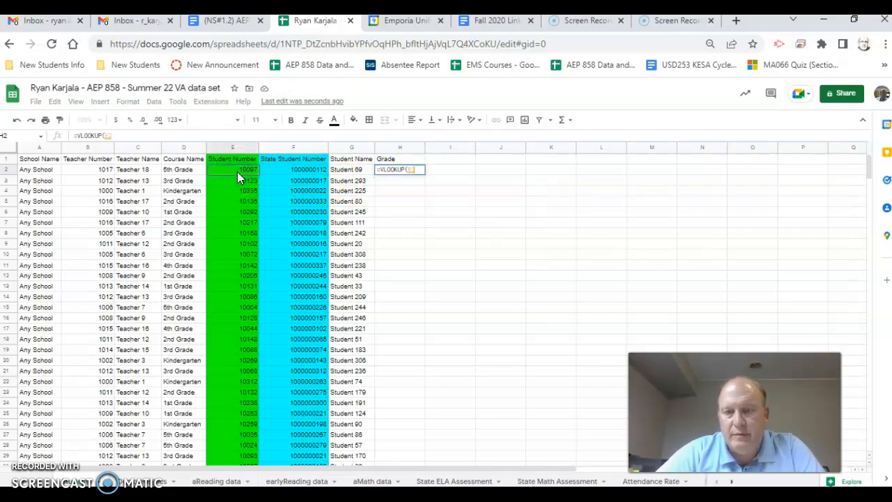
{"action": "type", "text": ","}
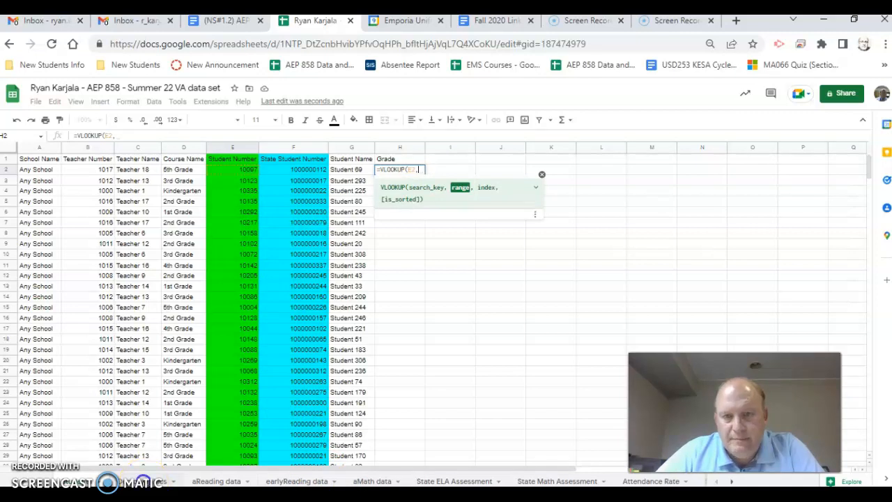
{"action": "left_click", "coordinate": [143, 481]}
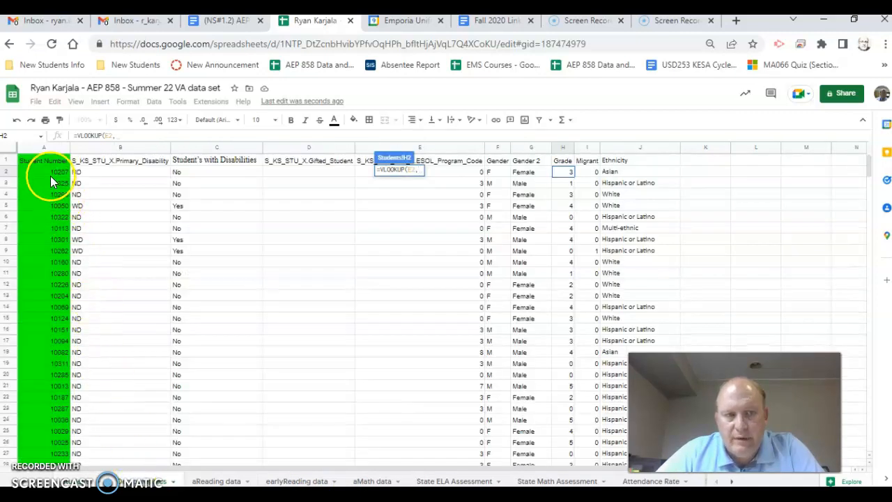
{"action": "left_click_drag", "start_coordinate": [56, 172], "coordinate": [259, 169]}
{"action": "left_click_drag", "start_coordinate": [485, 189], "coordinate": [563, 436]}
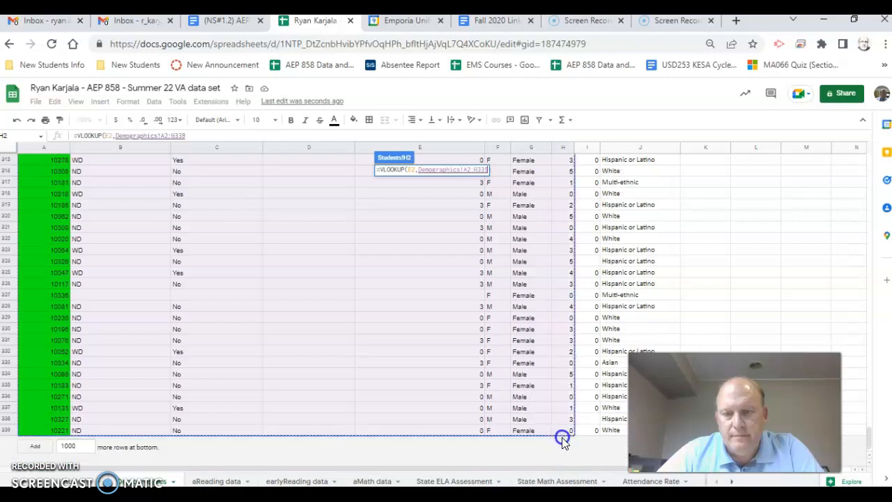
Step: Lock the lookup range as Demographics!$A$2:$H$339 and complete the H2 formula with index 8 and false
{"action": "left_click", "coordinate": [162, 136]}
{"action": "type", "text": "$"}
{"action": "key", "text": "Right"}
{"action": "type", "text": "$339"}
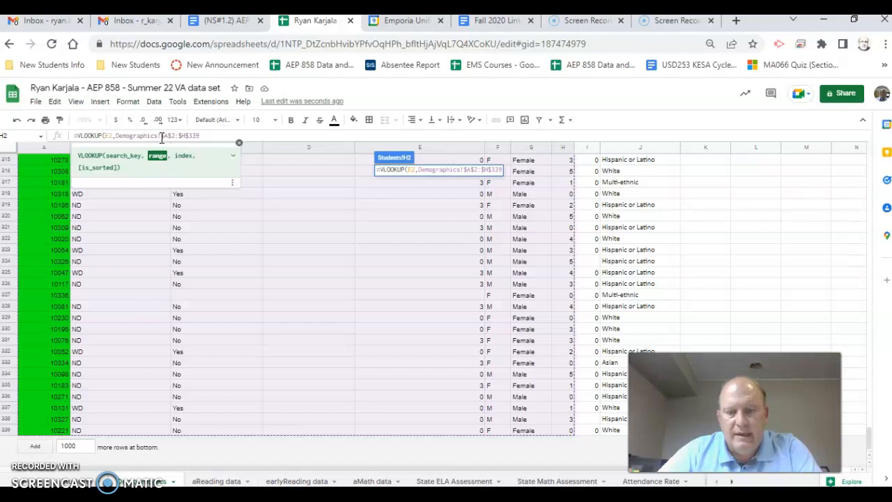
{"action": "type", "text": ",8,"}
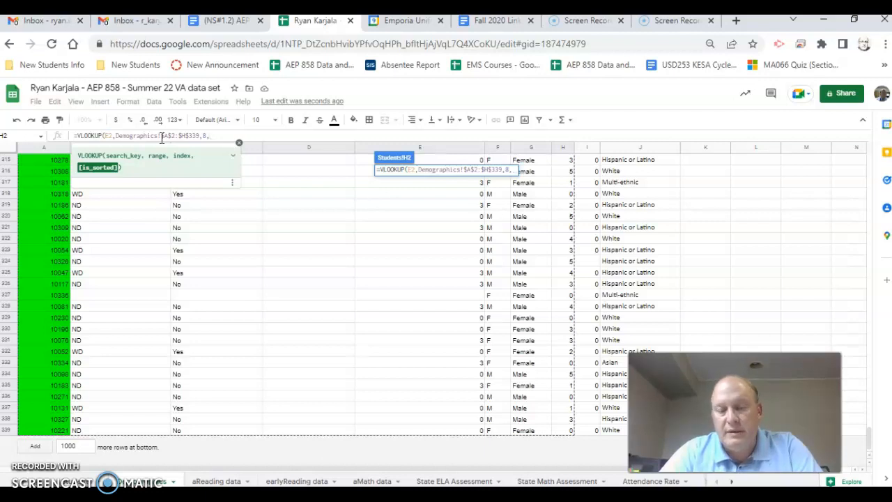
{"action": "type", "text": "false)"}
{"action": "key", "text": "Return"}
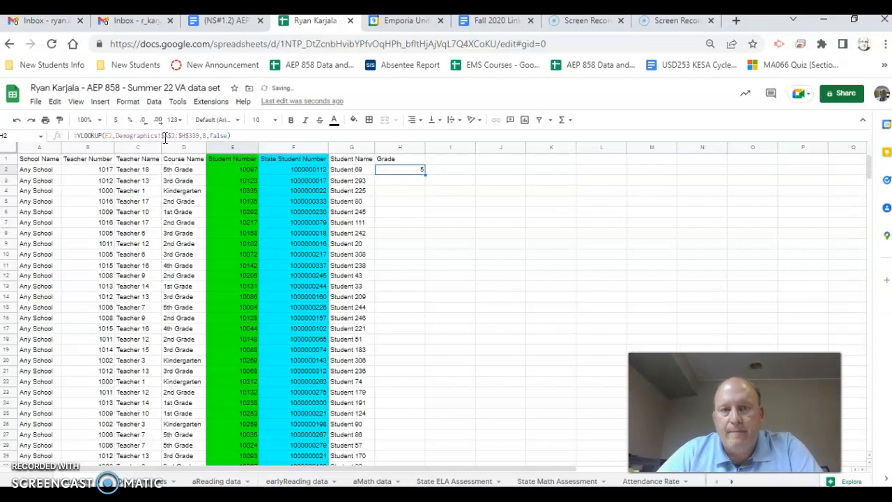
Step: Fill the Grade VLOOKUP formula from H2 down column H for all students
{"action": "left_click", "coordinate": [419, 181]}
{"action": "left_click", "coordinate": [416, 172]}
{"action": "left_click", "coordinate": [420, 180]}
{"action": "left_click", "coordinate": [416, 172]}
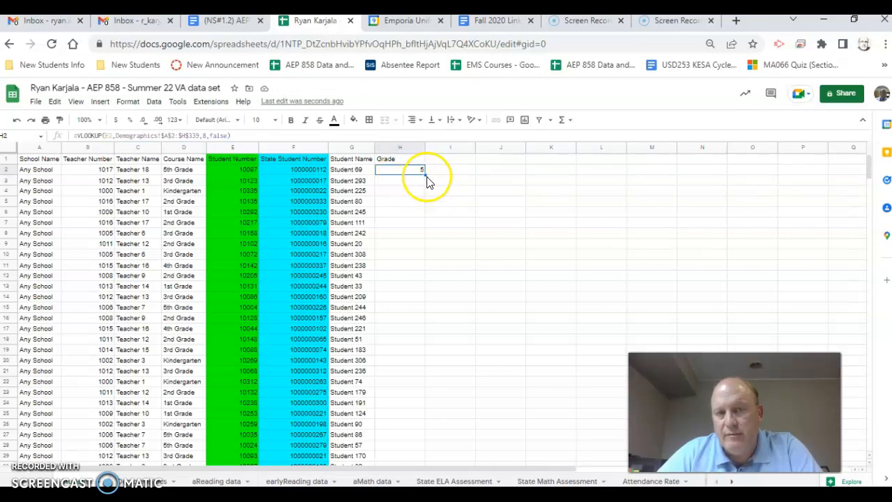
{"action": "double_click", "coordinate": [426, 176]}
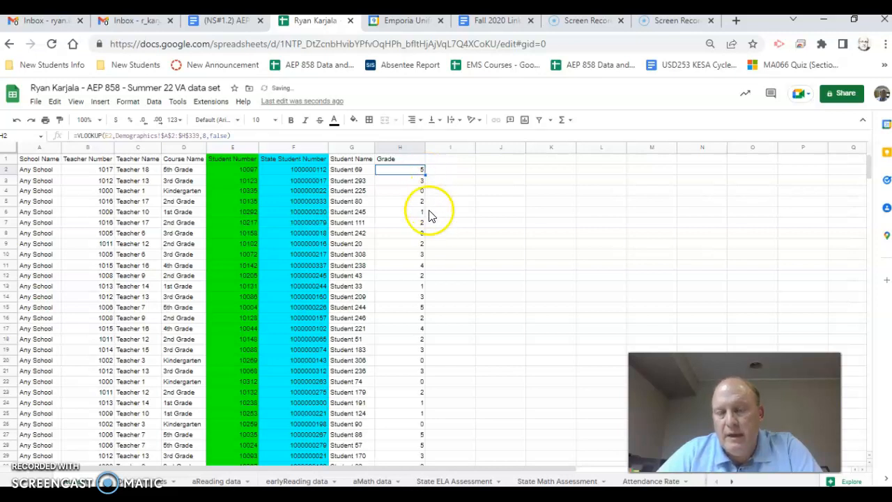
{"action": "left_click", "coordinate": [415, 189]}
{"action": "left_click_drag", "start_coordinate": [415, 189], "coordinate": [415, 176]}
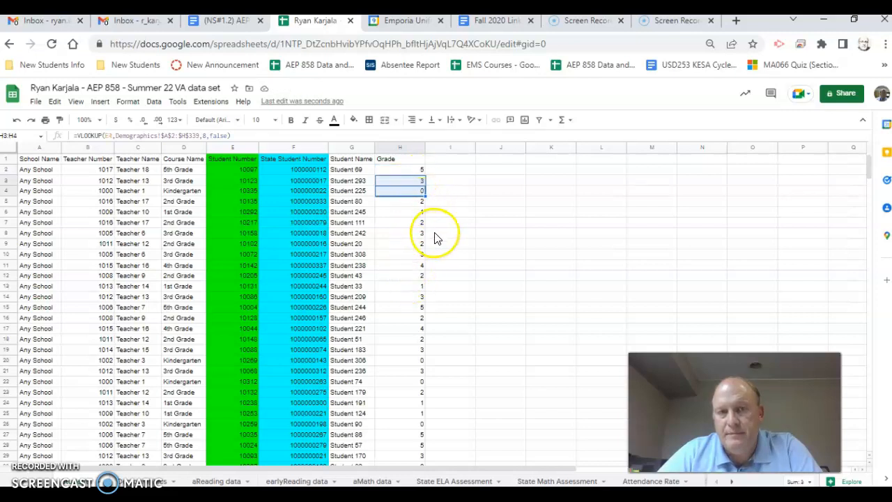
Step: Copy the VLOOKUP formula from H2 and add it in parentheses after Grade Level in the Module 8 document's column list
{"action": "left_click", "coordinate": [401, 171]}
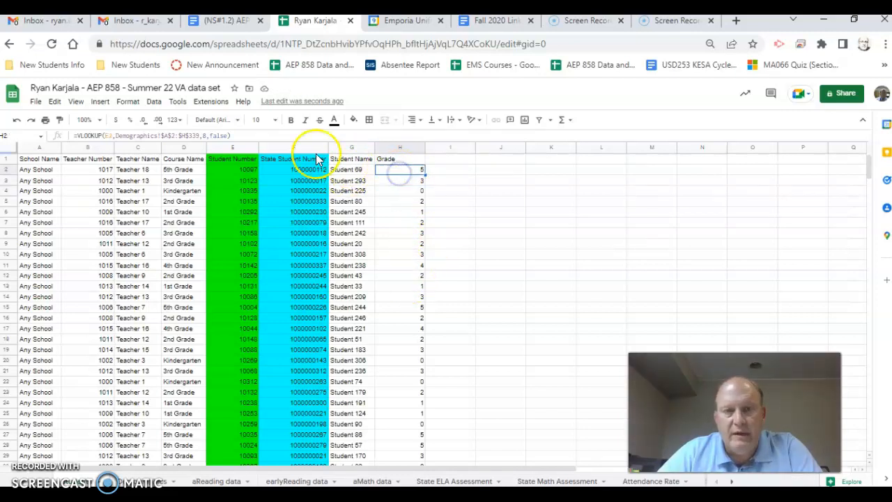
{"action": "left_click_drag", "start_coordinate": [237, 135], "coordinate": [61, 135]}
{"action": "key", "text": "ctrl+c"}
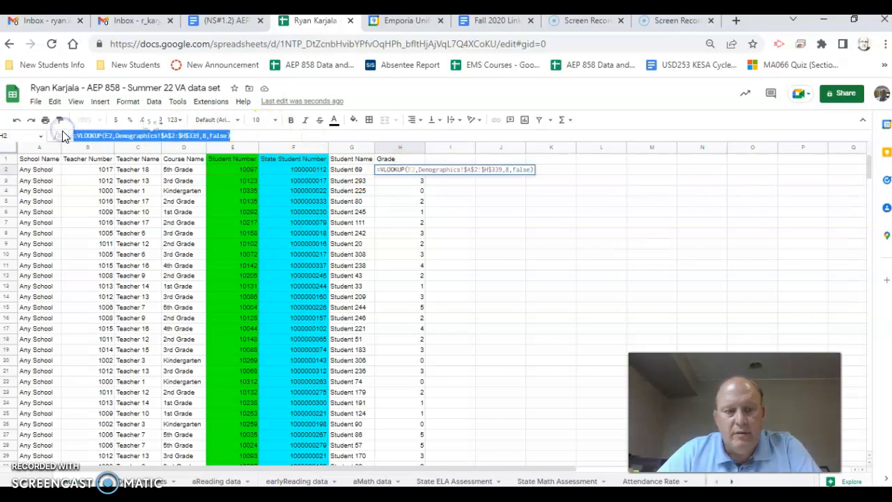
{"action": "left_click", "coordinate": [205, 22]}
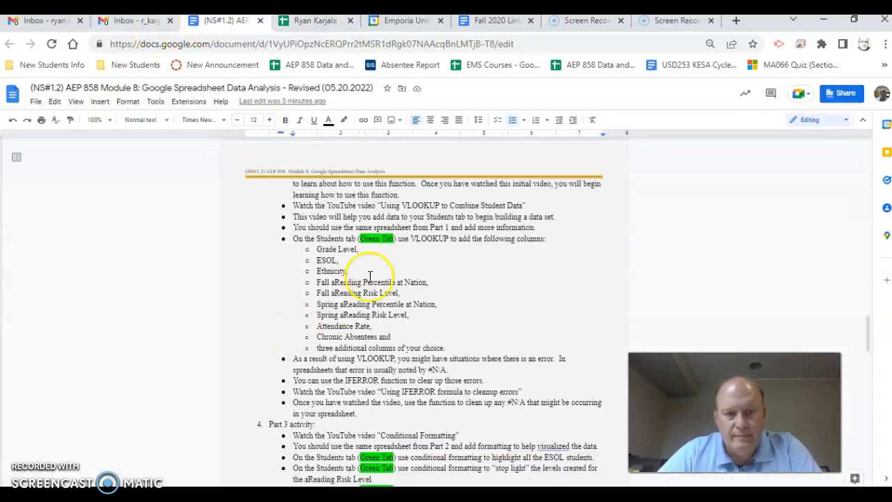
{"action": "left_click", "coordinate": [371, 254]}
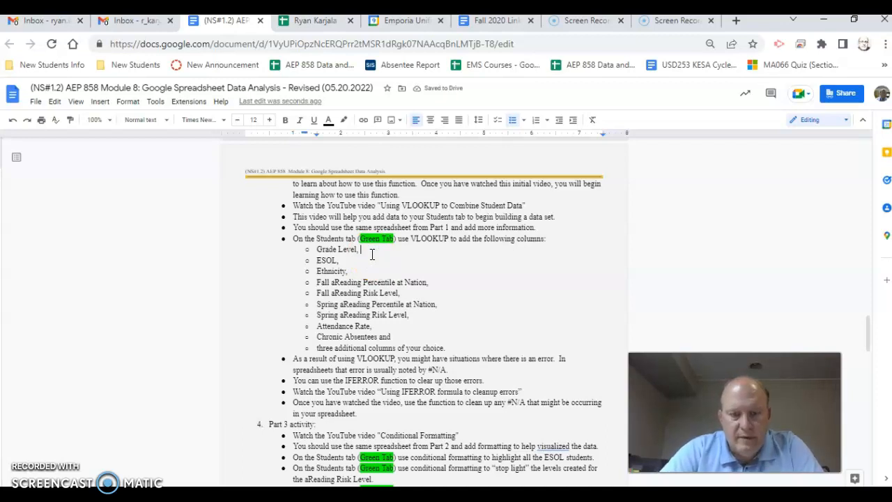
{"action": "type", "text": "("}
{"action": "key", "text": "ctrl+v"}
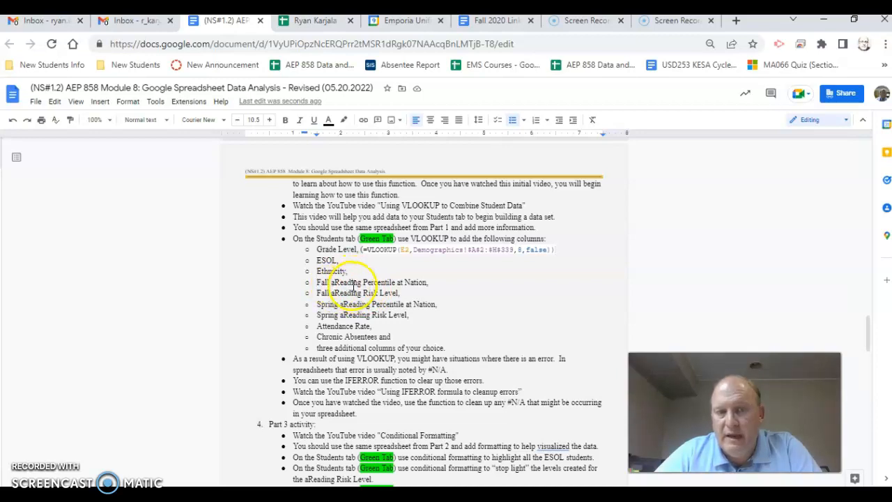
{"action": "scroll", "coordinate": [446, 472], "scroll_direction": "down", "scroll_amount": 1}
{"action": "scroll", "coordinate": [446, 477], "scroll_direction": "up", "scroll_amount": 1}
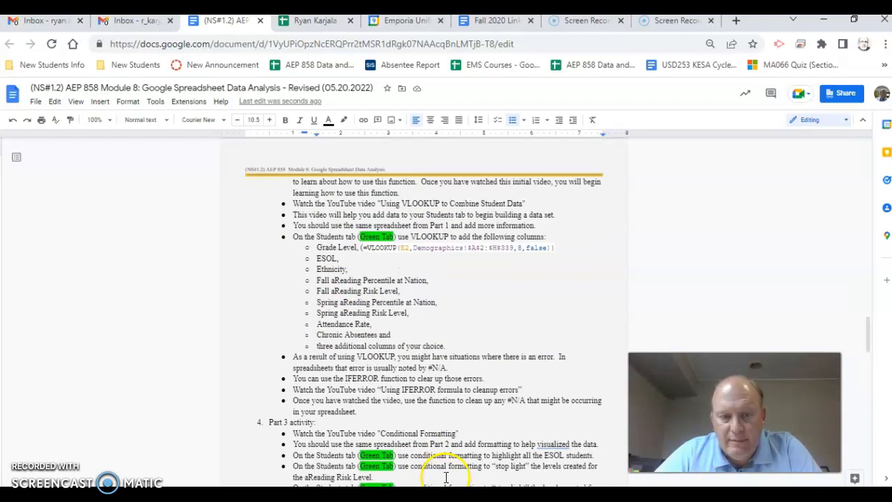
Step: Return to the data set spreadsheet and fill the Fall aReading Percentile at Nation column yellow on the aReading data sheet
{"action": "left_click", "coordinate": [306, 21]}
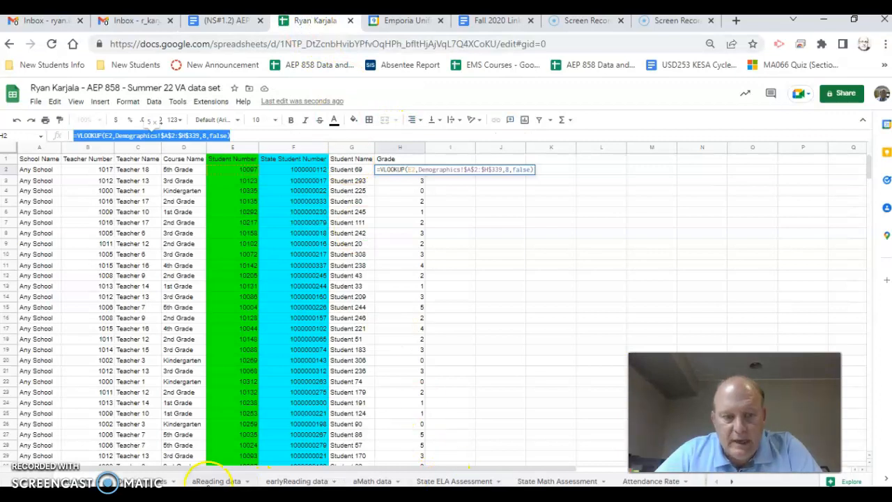
{"action": "left_click", "coordinate": [205, 482]}
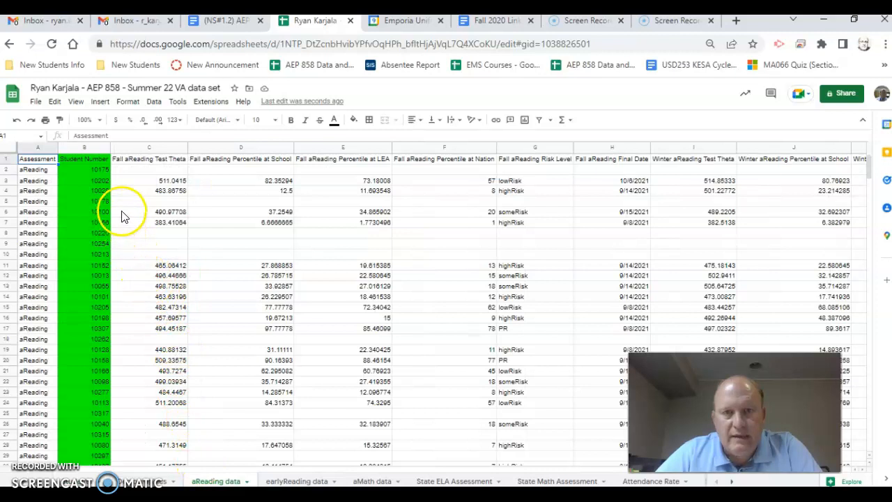
{"action": "left_click", "coordinate": [446, 148]}
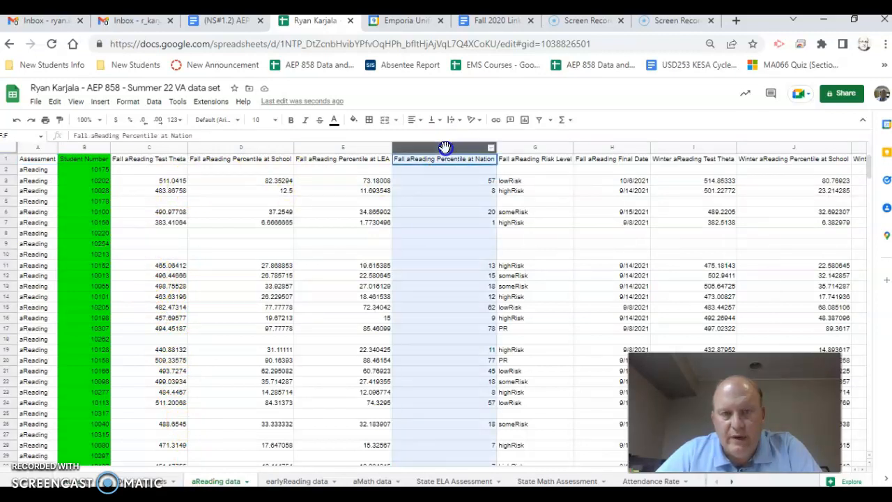
{"action": "left_click", "coordinate": [353, 119]}
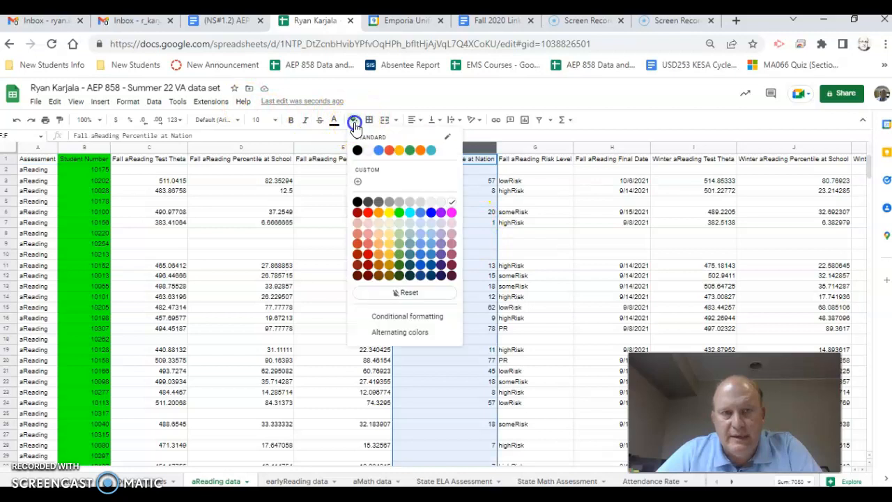
{"action": "left_click", "coordinate": [389, 214]}
{"action": "left_click", "coordinate": [465, 222]}
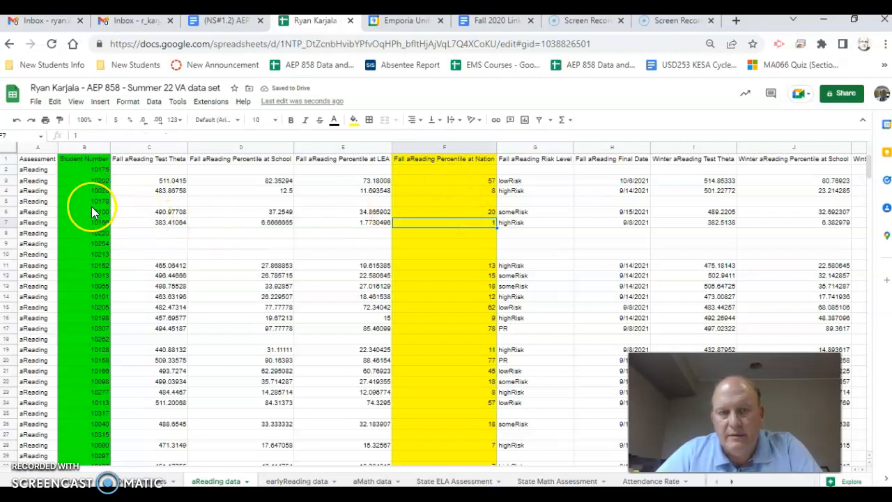
Step: Count the columns from Student Number to Fall aReading Percentile at Nation on the aReading data sheet
{"action": "left_click", "coordinate": [83, 170]}
{"action": "key", "text": "Right"}
{"action": "key", "text": "Right"}
{"action": "key", "text": "Right"}
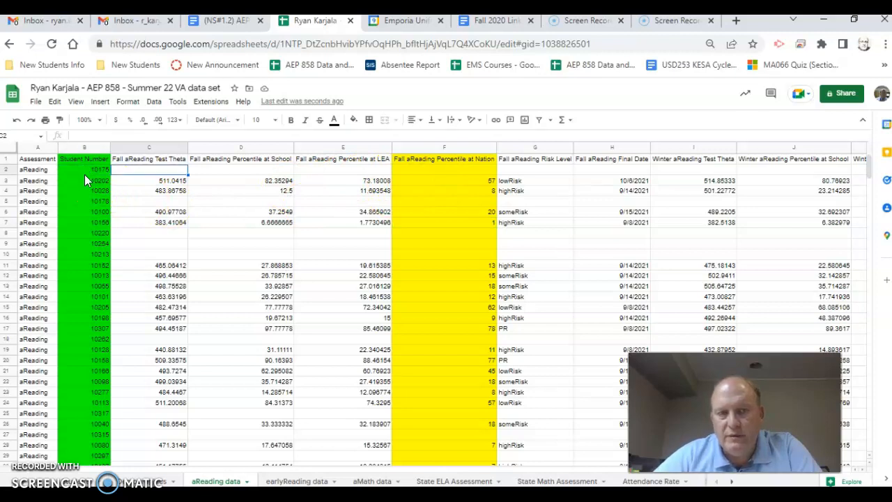
{"action": "key", "text": "Right"}
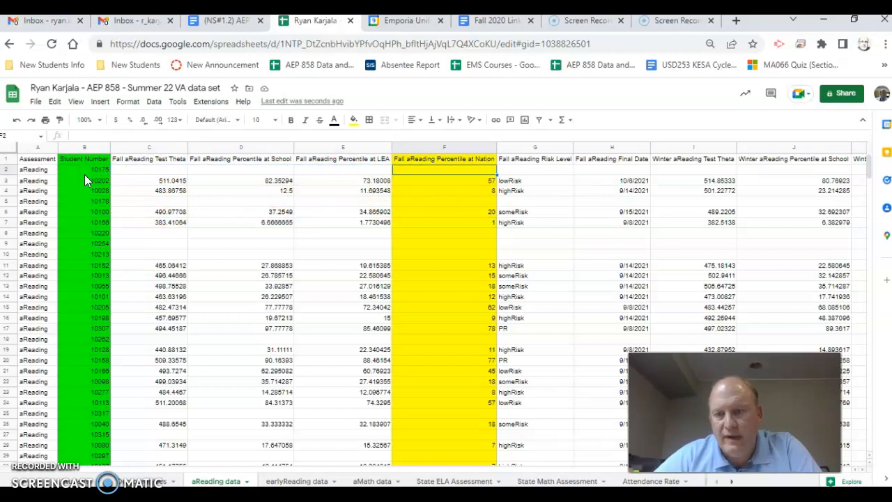
Step: Copy the yellow header Fall aReading Percentile at Nation into cell I1 of the Students sheet and fit the column width to it
{"action": "left_click", "coordinate": [411, 159]}
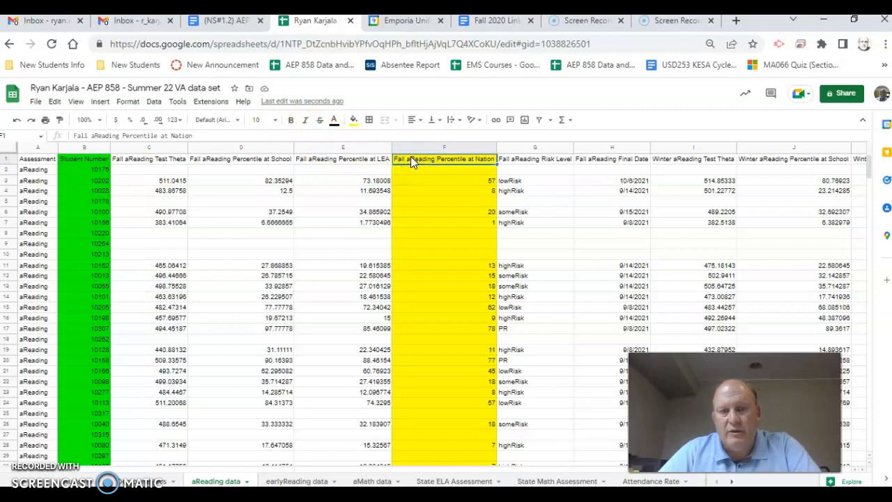
{"action": "left_click", "coordinate": [226, 23]}
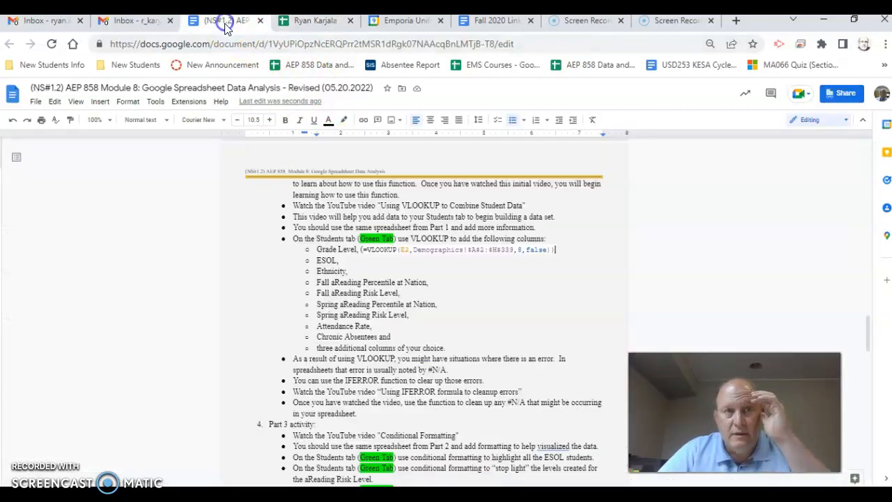
{"action": "left_click", "coordinate": [310, 23]}
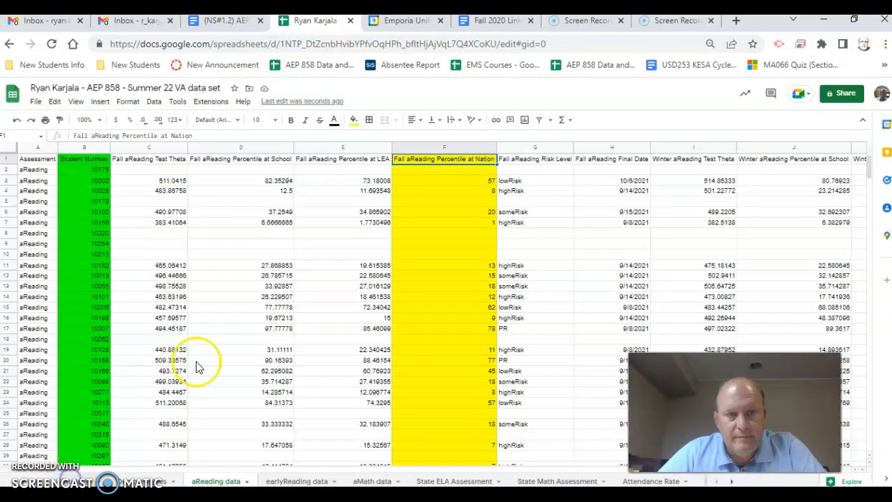
{"action": "left_click", "coordinate": [454, 163]}
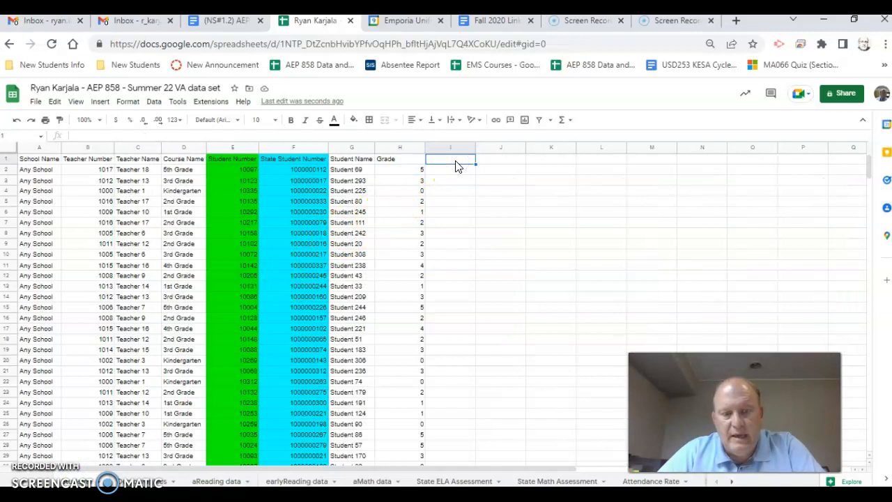
{"action": "type", "text": "Fall aReading Percentile at Nation"}
{"action": "left_click_drag", "start_coordinate": [475, 146], "coordinate": [473, 146]}
{"action": "double_click", "coordinate": [473, 146]}
Step: Start a VLOOKUP formula in I2 of the Students sheet with search key E2 and range 'aReading data'!B1:F160
{"action": "left_click", "coordinate": [484, 172]}
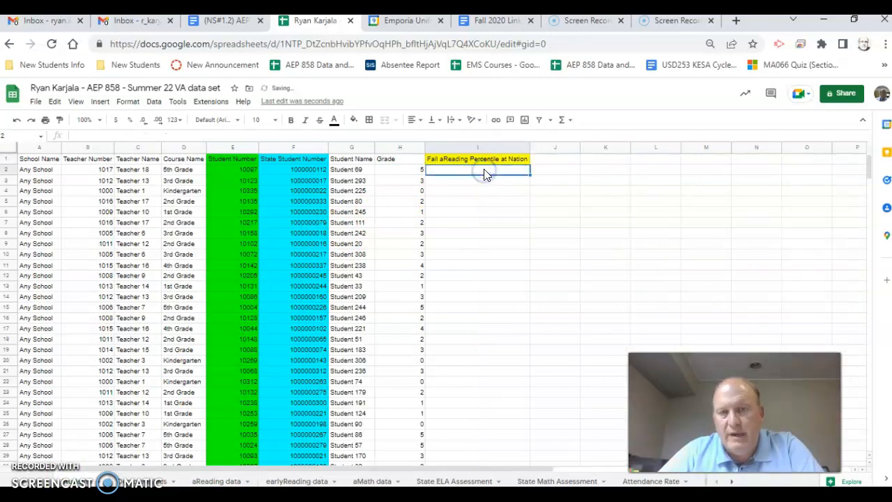
{"action": "type", "text": "=v"}
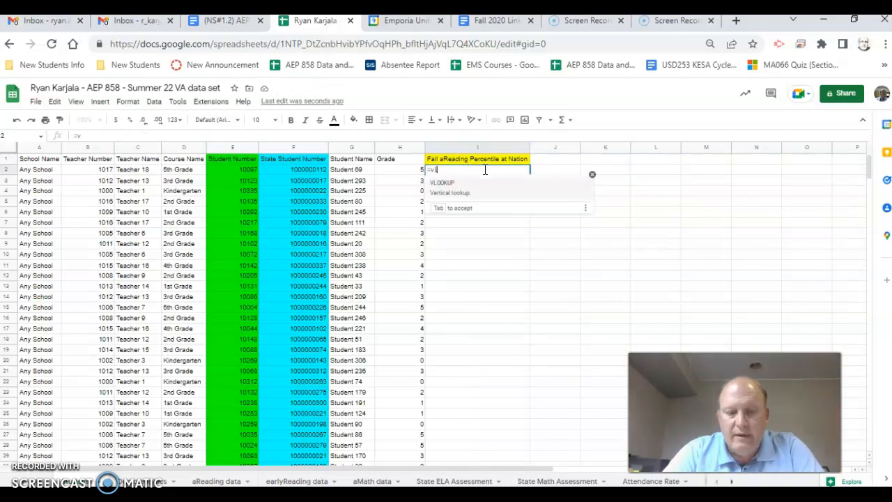
{"action": "type", "text": "lo"}
{"action": "key", "text": "Tab"}
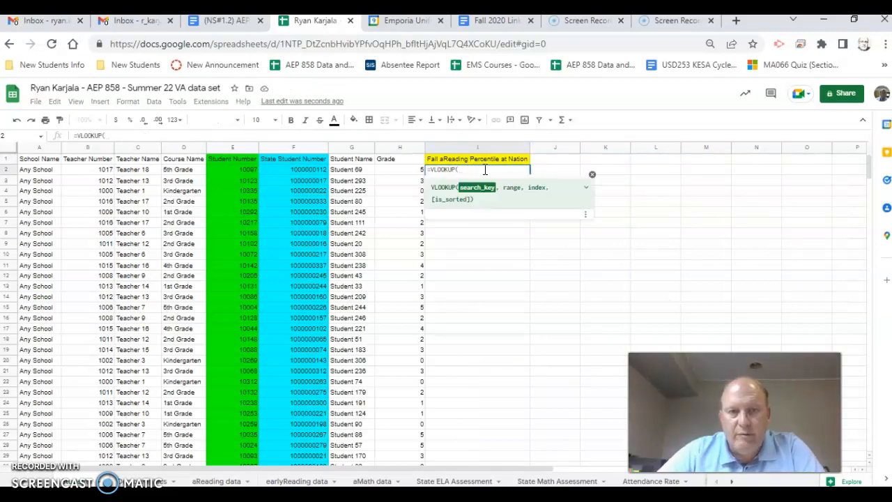
{"action": "left_click", "coordinate": [240, 172]}
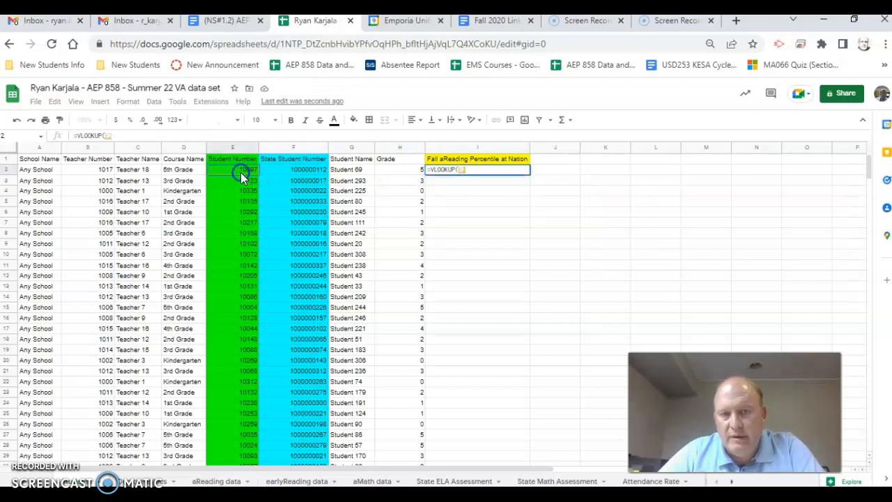
{"action": "type", "text": ","}
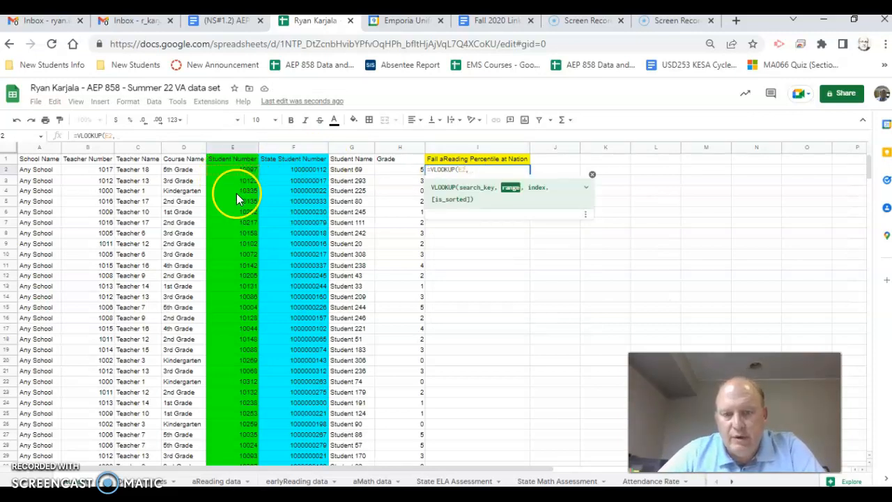
{"action": "left_click", "coordinate": [212, 480]}
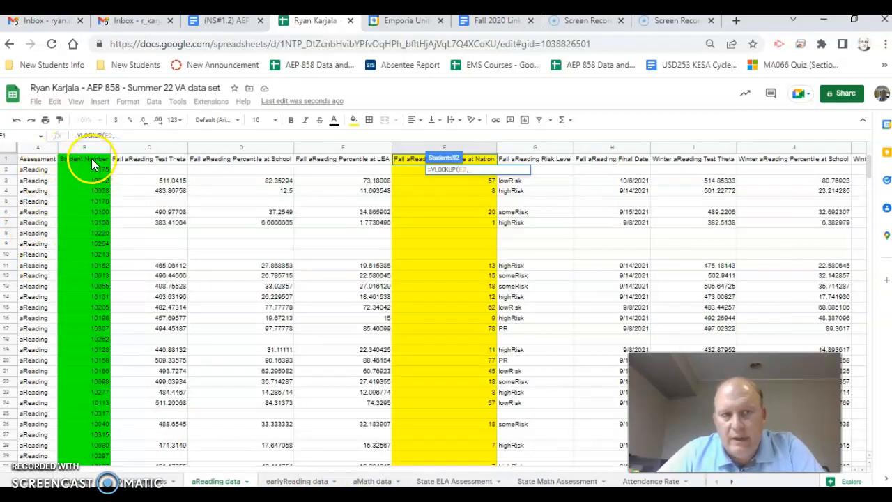
{"action": "left_click_drag", "start_coordinate": [92, 159], "coordinate": [466, 498]}
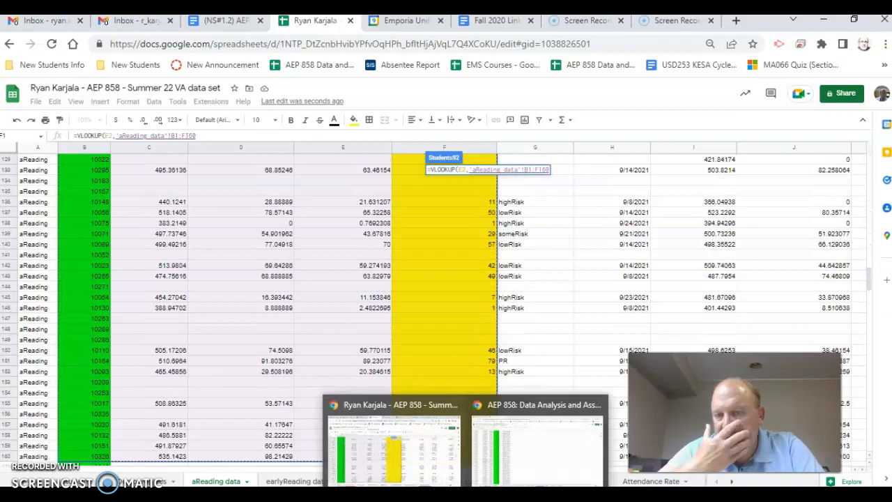
Step: Extend the lookup range's end to F50000 and add index 5 and false to the I2 formula
{"action": "left_click", "coordinate": [201, 136]}
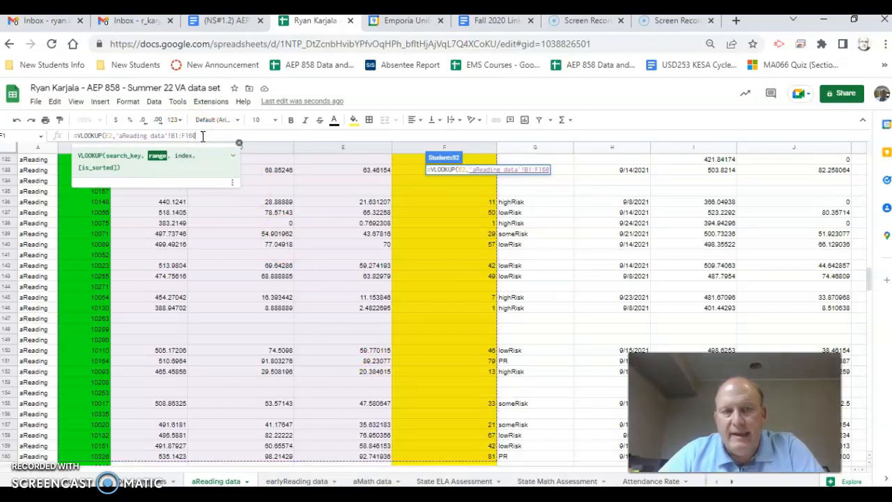
{"action": "key", "text": "BackSpace"}
{"action": "key", "text": "BackSpace"}
{"action": "key", "text": "BackSpace"}
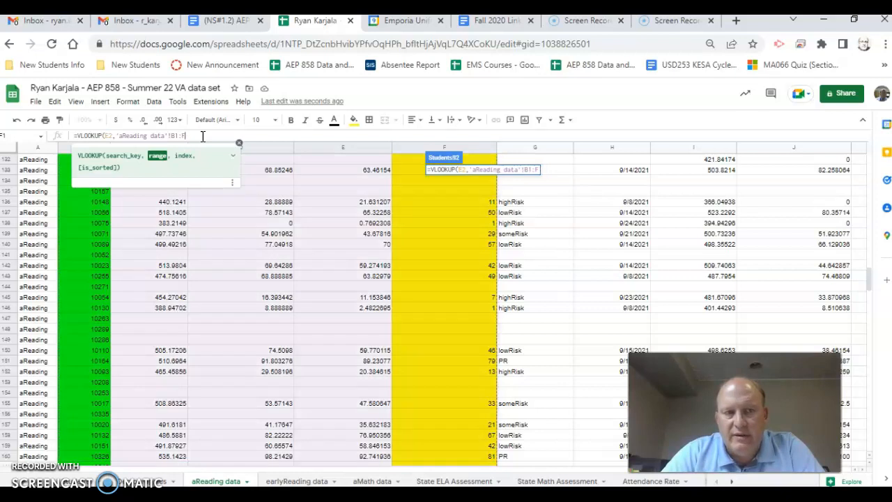
{"action": "type", "text": "5000"}
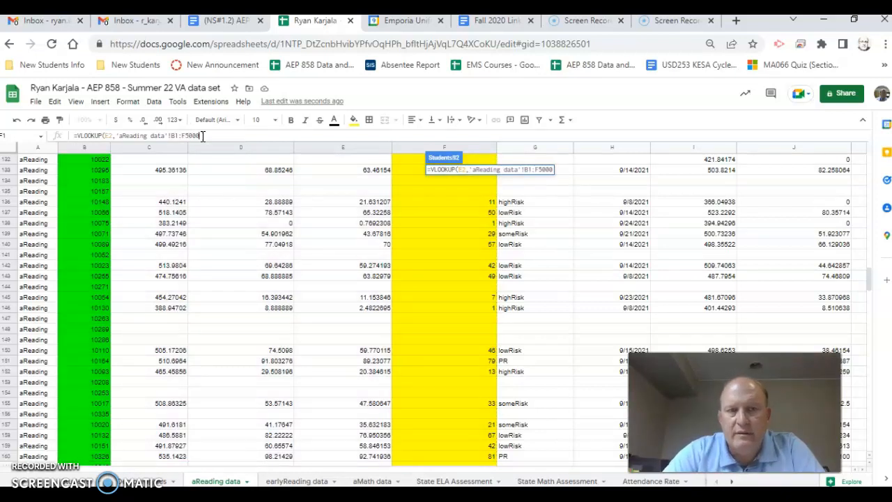
{"action": "type", "text": "0,5,false)"}
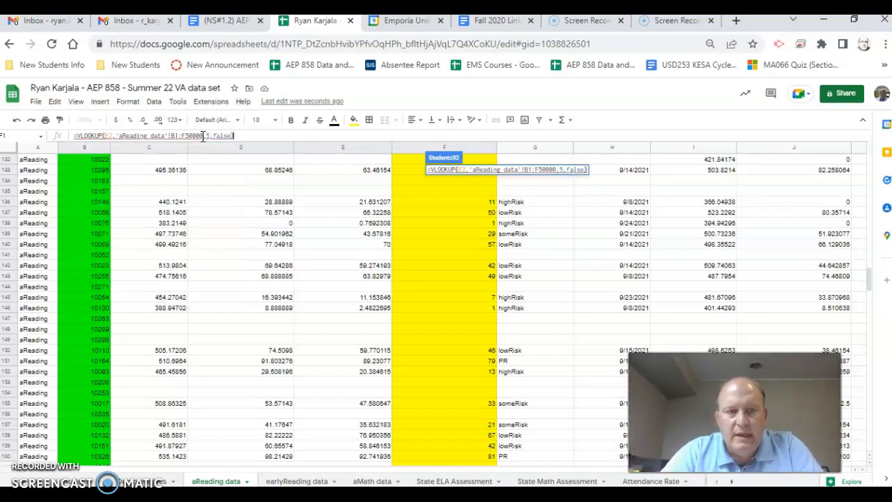
Step: Make the lookup range absolute as $B$1:$F$50000 in the I2 VLOOKUP formula and enter the formula
{"action": "left_click", "coordinate": [174, 134]}
{"action": "key", "text": "F4"}
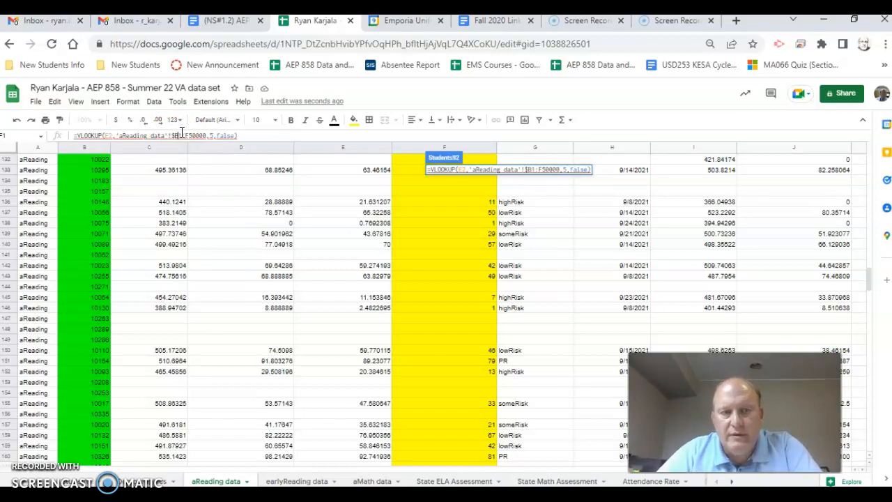
{"action": "key", "text": "F4"}
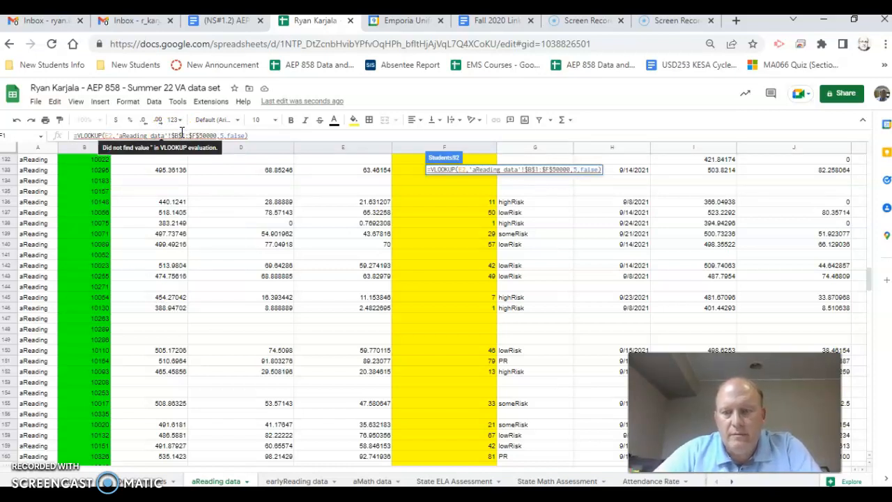
{"action": "key", "text": "Return"}
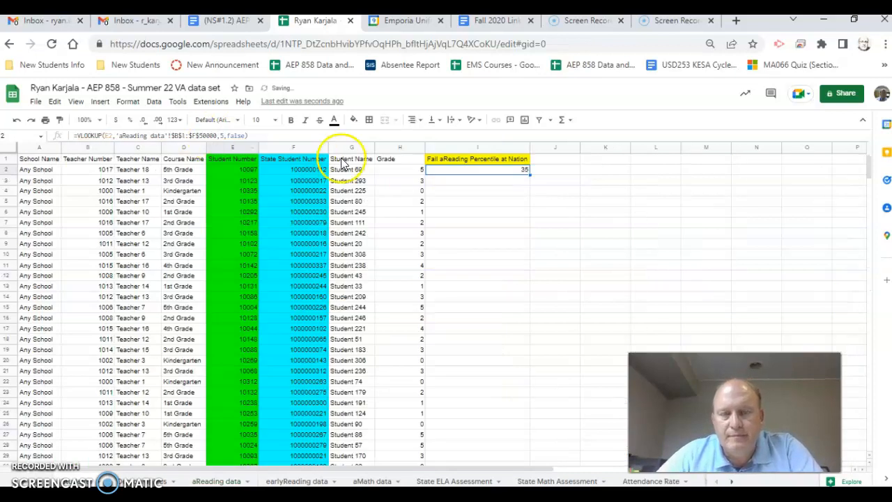
Step: Fill the I2 VLOOKUP formula down the Fall aReading Percentile at Nation column through I339
{"action": "left_click", "coordinate": [486, 175]}
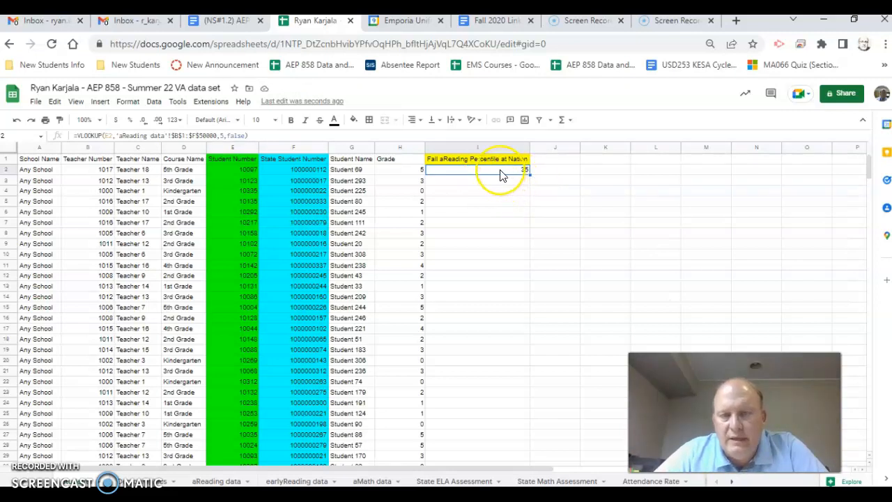
{"action": "left_click_drag", "start_coordinate": [500, 173], "coordinate": [488, 465]}
{"action": "key", "text": "ctrl+d"}
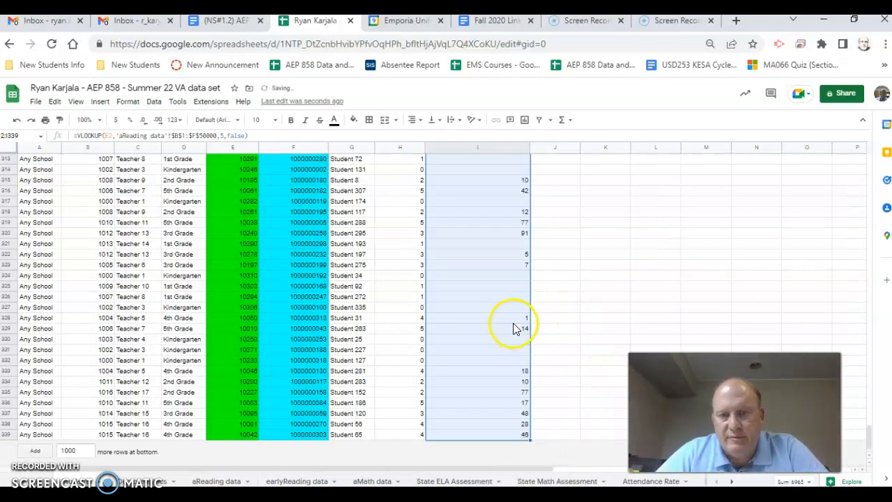
Step: Copy the I2 formula =VLOOKUP(E2,'aReading data'!$B$1:$F$50000,5,false) into the Module 8 document after the Fall aReading Percentile at Nation bullet
{"action": "scroll", "coordinate": [513, 323], "scroll_direction": "up", "scroll_amount": 10}
{"action": "scroll", "coordinate": [512, 322], "scroll_direction": "up", "scroll_amount": 10}
{"action": "left_click_drag", "start_coordinate": [266, 133], "coordinate": [67, 150]}
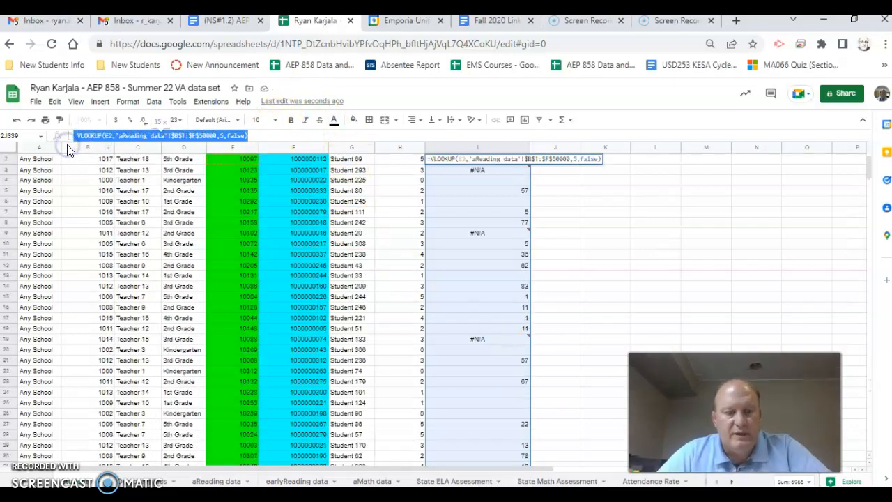
{"action": "left_click", "coordinate": [227, 20]}
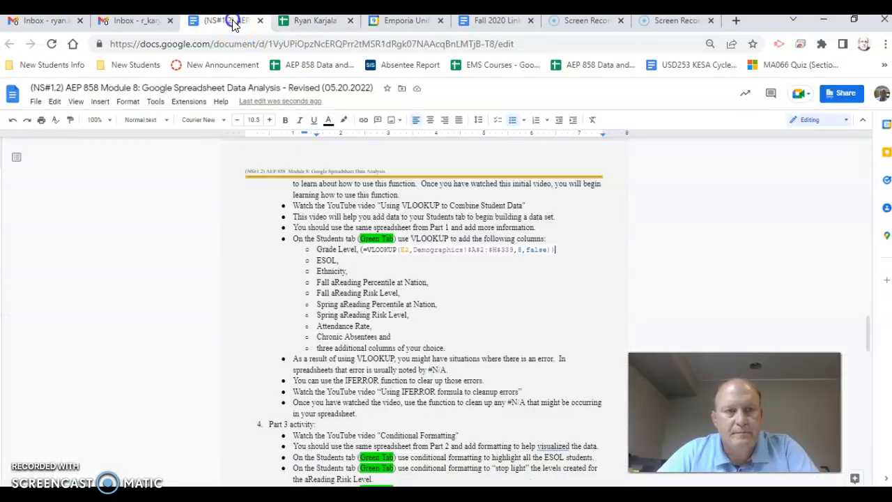
{"action": "left_click", "coordinate": [433, 281]}
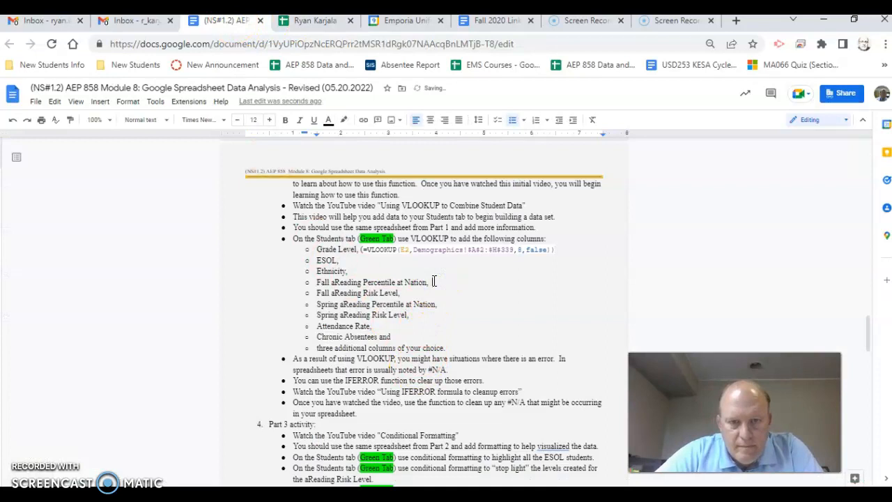
{"action": "type", "text": "=VLOOKUP(E2,'aReading data'!$B$1:$F$5000,5,false)"}
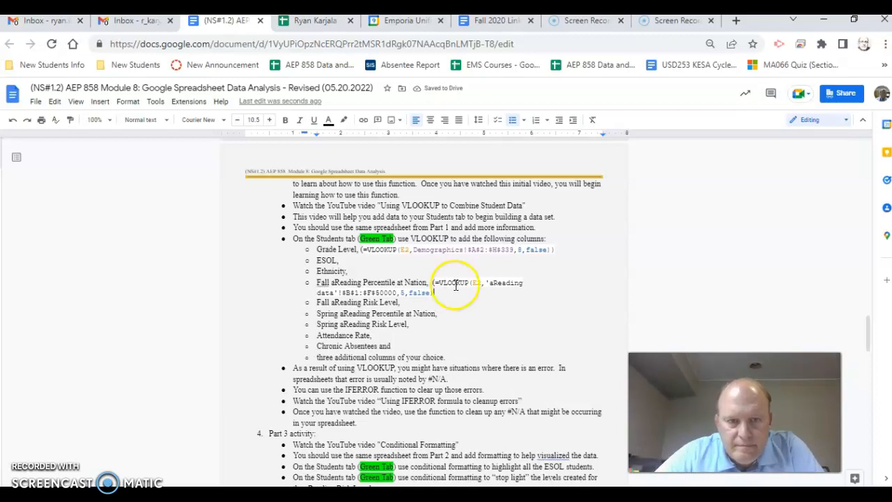
Step: Remove the extra opening parenthesis before the Fall aReading Percentile formula and the parentheses enclosing the Grade Level formula
{"action": "left_click", "coordinate": [434, 280]}
{"action": "key", "text": "BackSpace"}
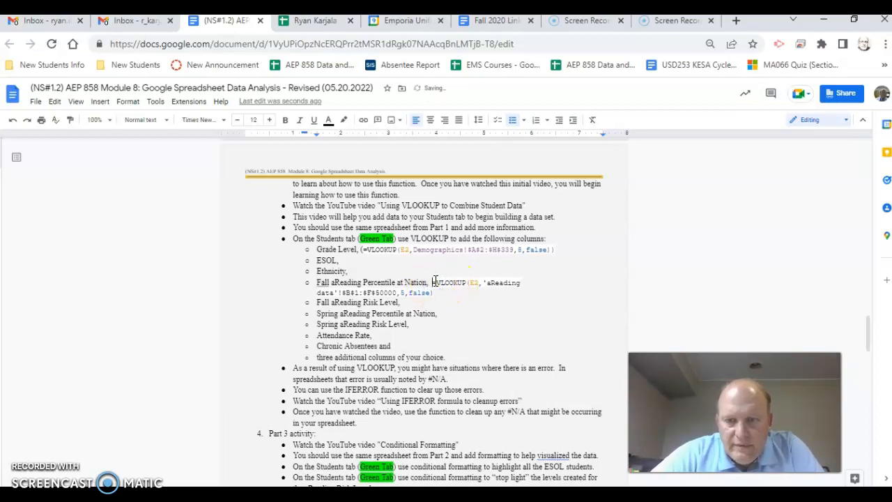
{"action": "left_click", "coordinate": [361, 250]}
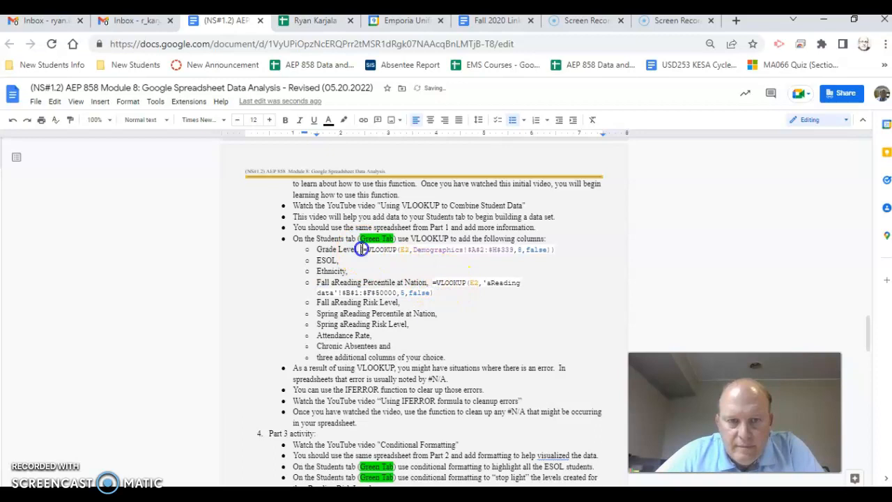
{"action": "key", "text": "BackSpace"}
{"action": "left_click", "coordinate": [554, 248]}
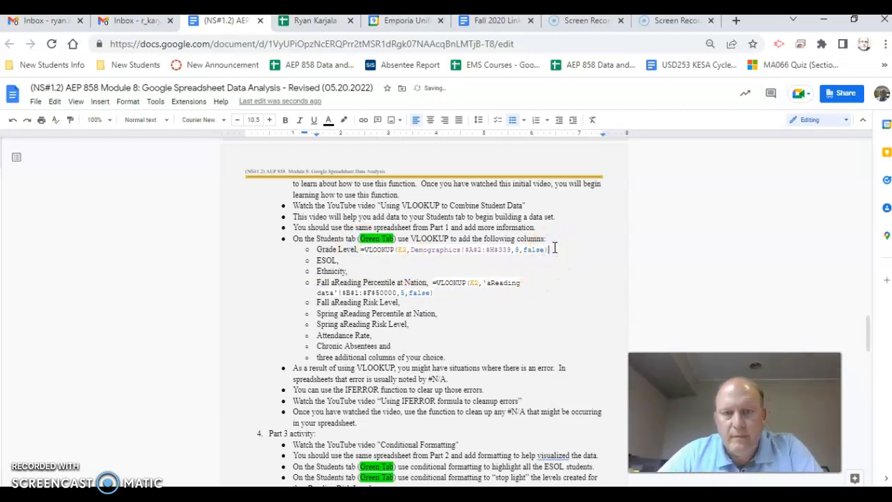